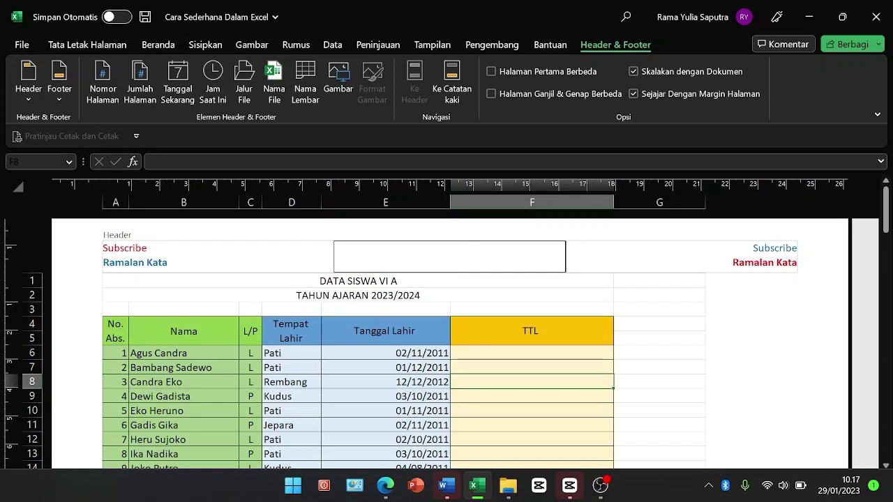
# Step: Type 'MENGGABUNGKAN TEMPAT DAN TANGGAL LAHIR' into the centre section of the page header
pyautogui.write('MEN')
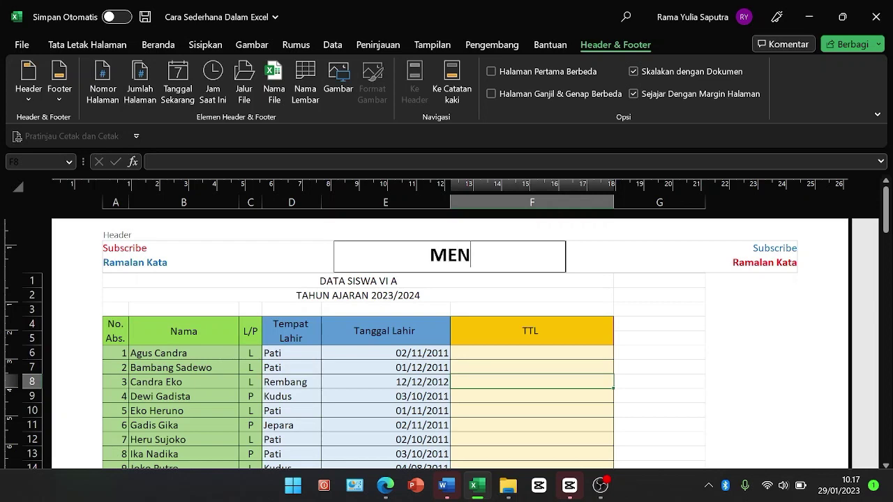
pyautogui.write('GGABUNGKA')
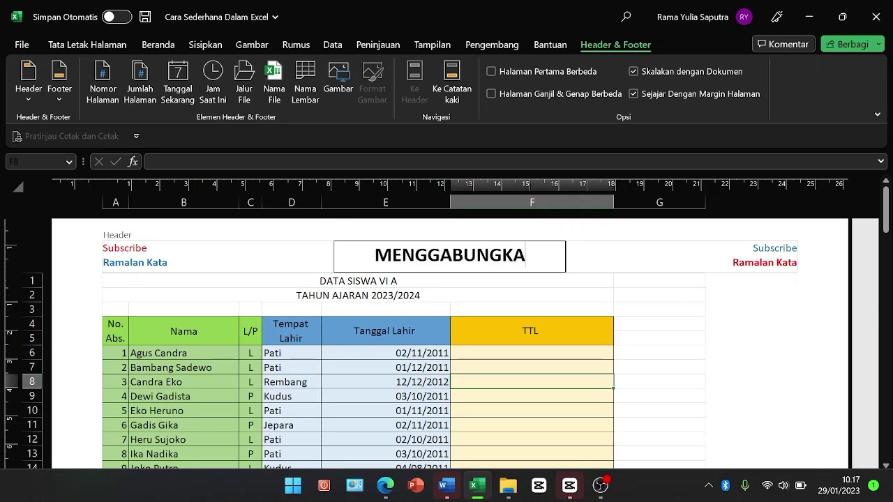
pyautogui.write('N')
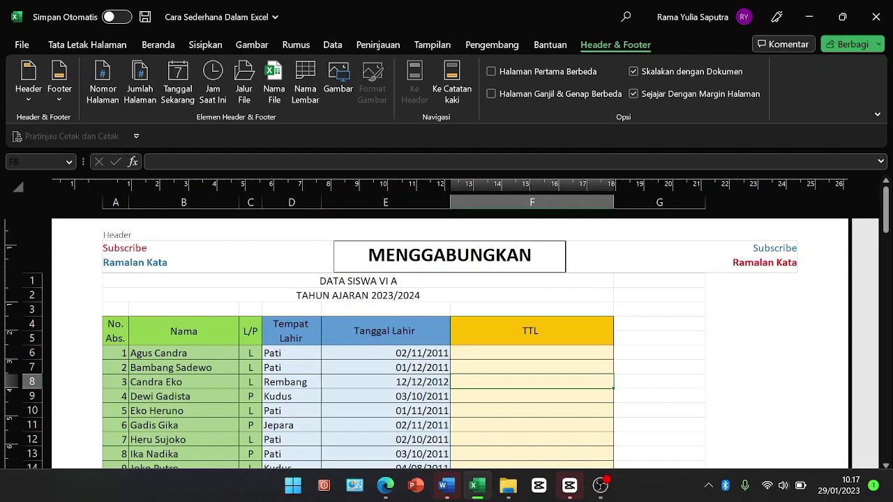
pyautogui.write(' TEMPA')
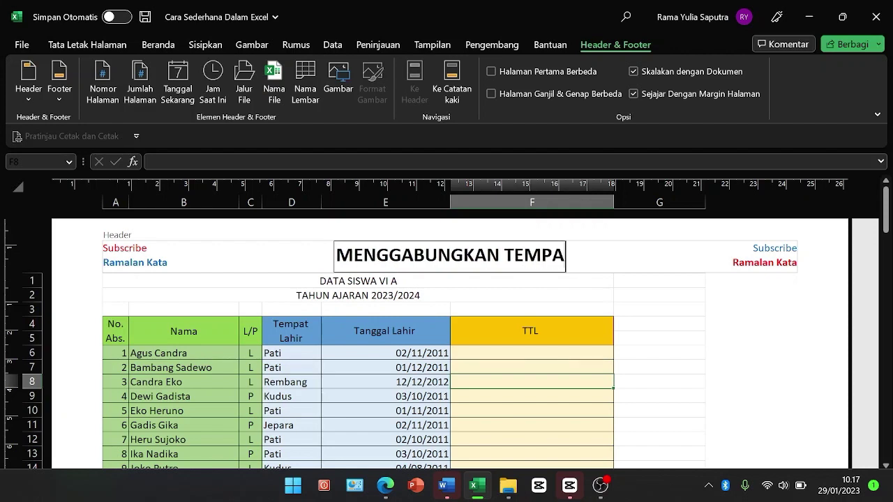
pyautogui.write('T DAN')
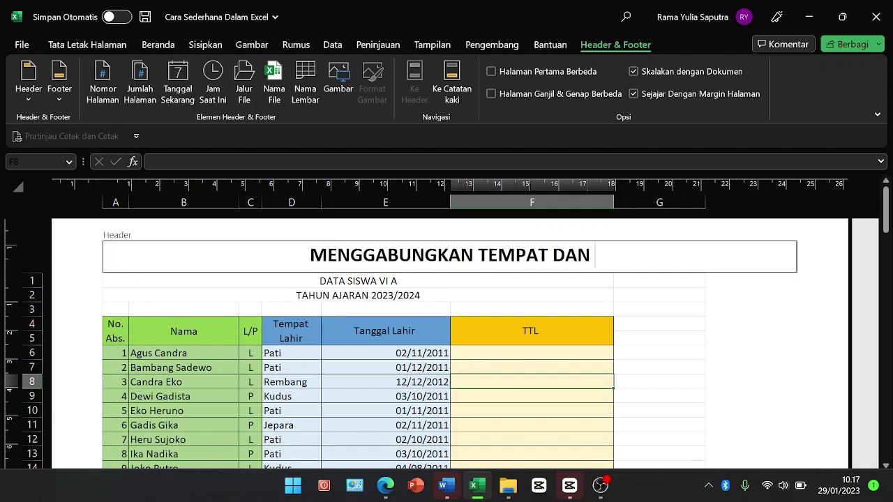
pyautogui.write(' TAN')
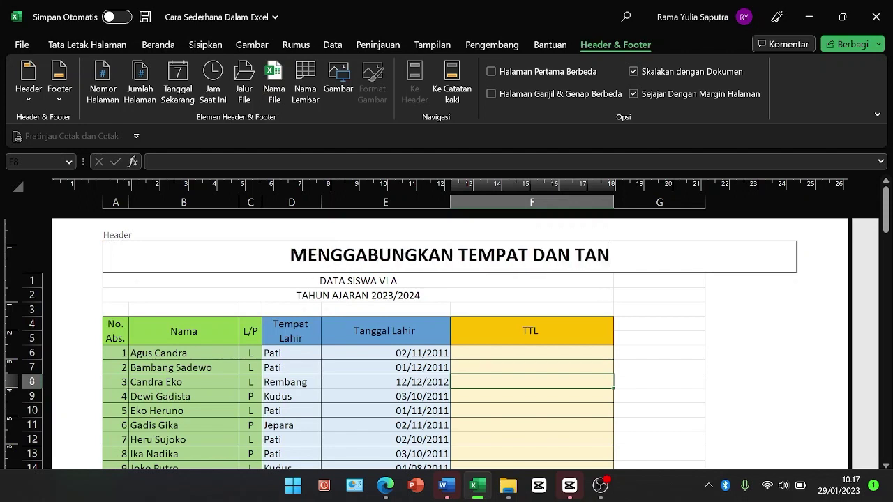
pyautogui.write('GGAL LAHIR')
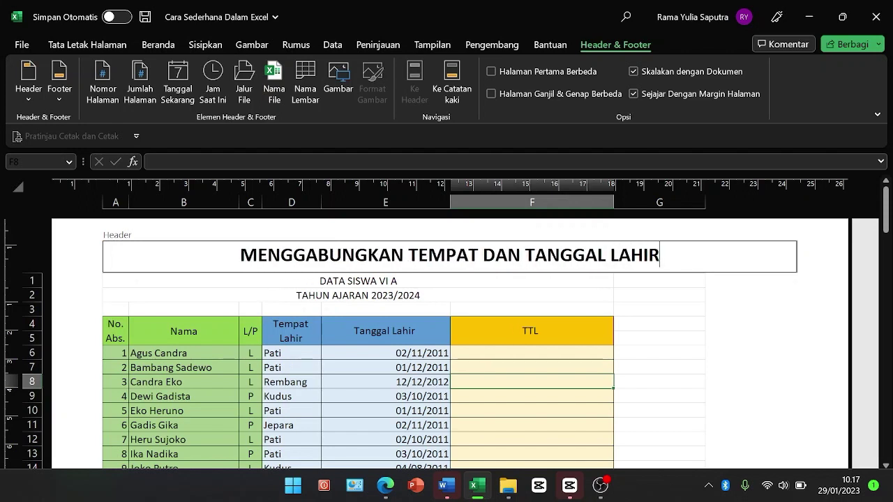
pyautogui.press('Return')
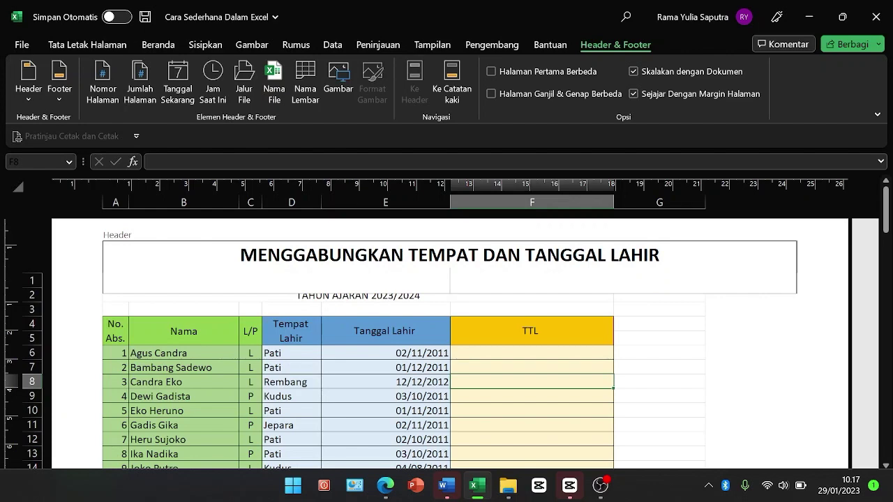
# Step: Leave header editing and scroll the sheet to see the title above the student table
pyautogui.click(727, 343)
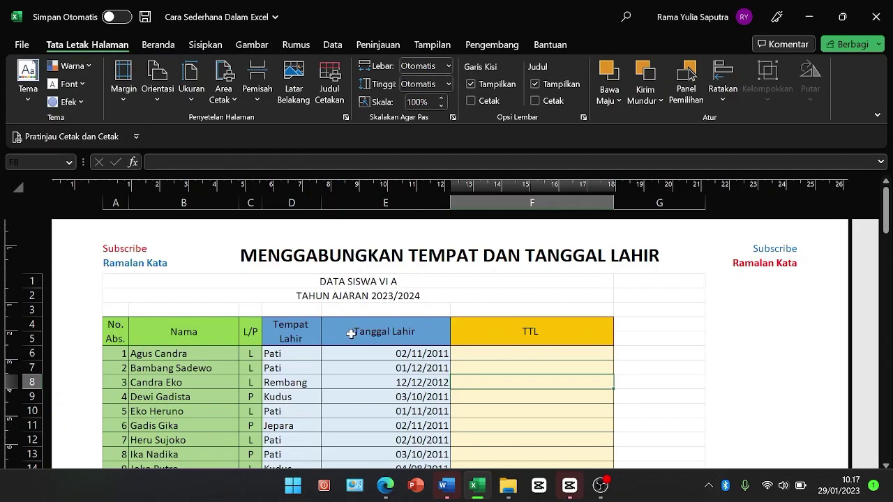
pyautogui.scroll(-2, 351, 333)
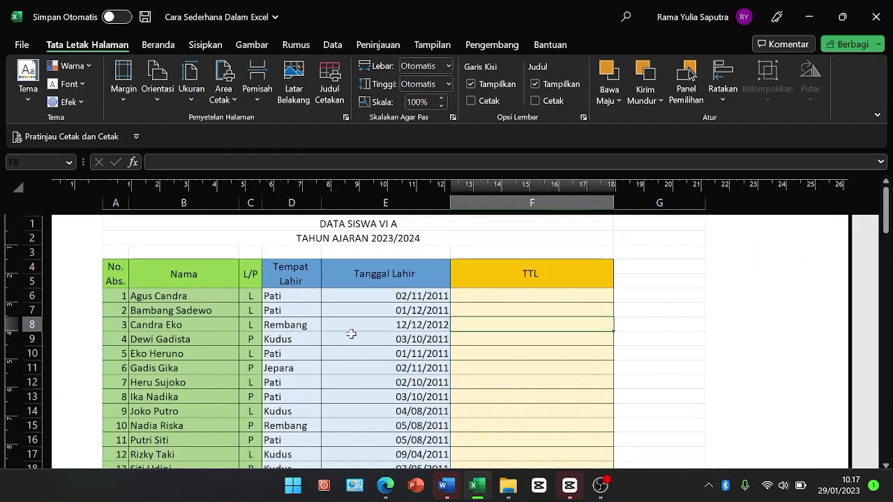
pyautogui.scroll(3, 351, 334)
pyautogui.scroll(-3, 351, 334)
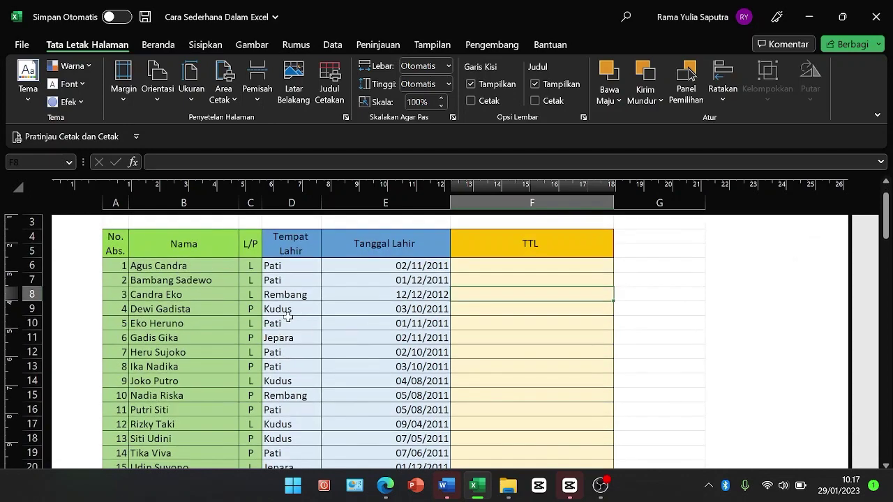
pyautogui.scroll(-3, 334, 349)
pyautogui.scroll(3, 295, 313)
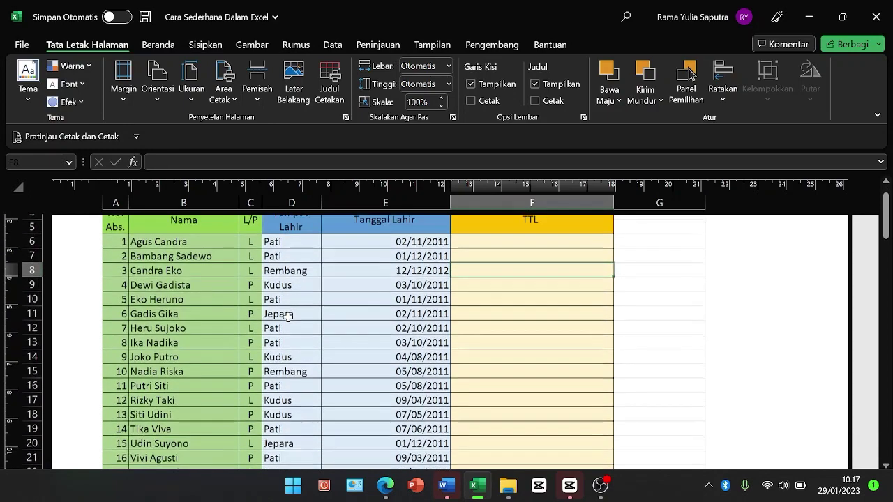
pyautogui.scroll(-1, 273, 317)
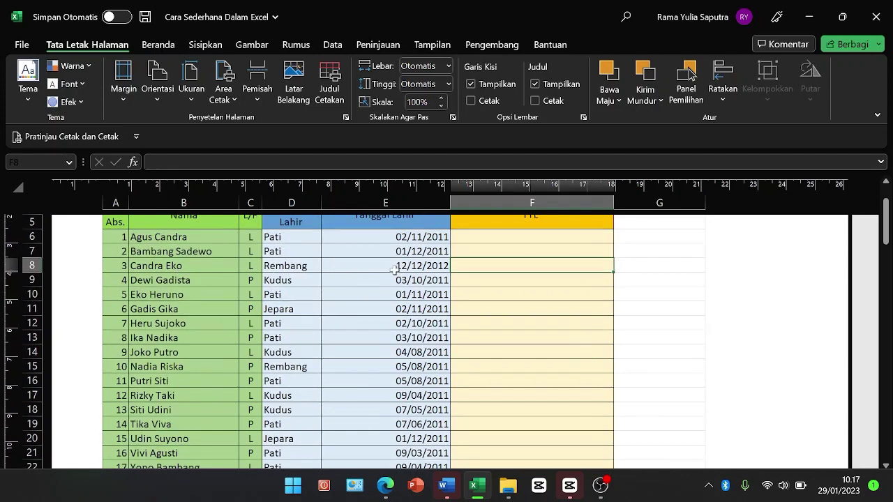
pyautogui.scroll(3, 313, 265)
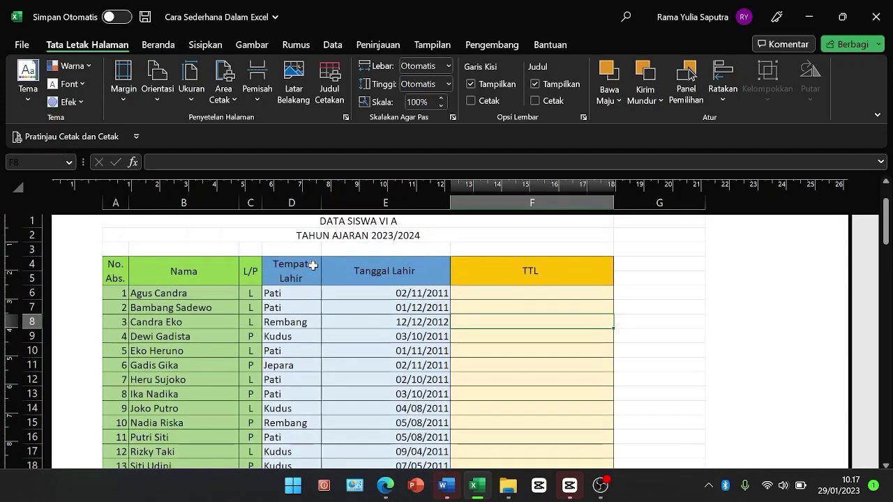
# Step: Step through the Tempat Lahir and Tanggal Lahir entries in columns D and E
pyautogui.click(290, 338)
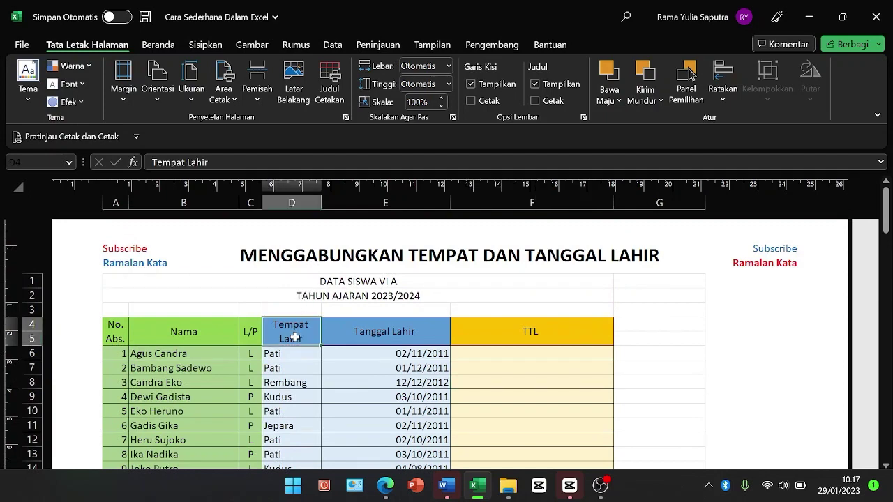
pyautogui.scroll(-2, 295, 337)
pyautogui.scroll(-1, 295, 337)
pyautogui.press('Down')
pyautogui.press('Down')
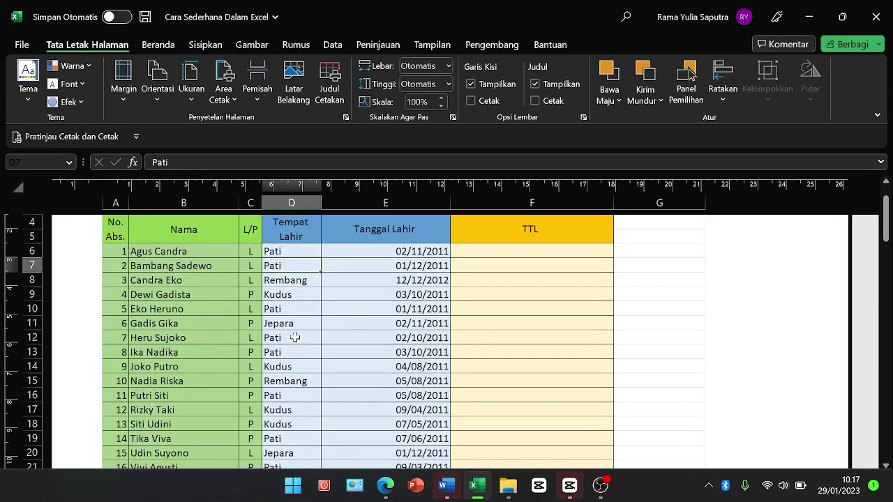
pyautogui.press('Down')
pyautogui.press('Down')
pyautogui.press('Down')
pyautogui.press('Down')
pyautogui.press('Down')
pyautogui.press('Down')
pyautogui.press('Down')
pyautogui.press('Down')
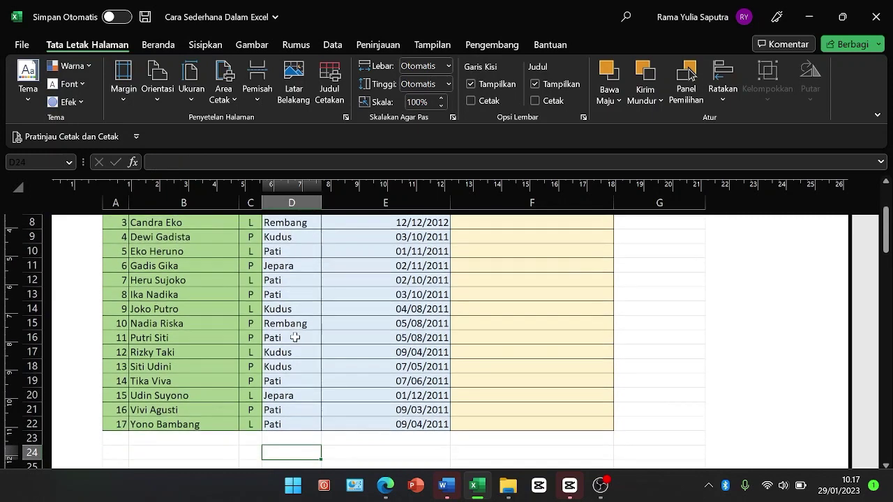
pyautogui.press('Up')
pyautogui.press('Right')
pyautogui.press('Up')
pyautogui.press('Up')
pyautogui.press('Up')
pyautogui.press('Up')
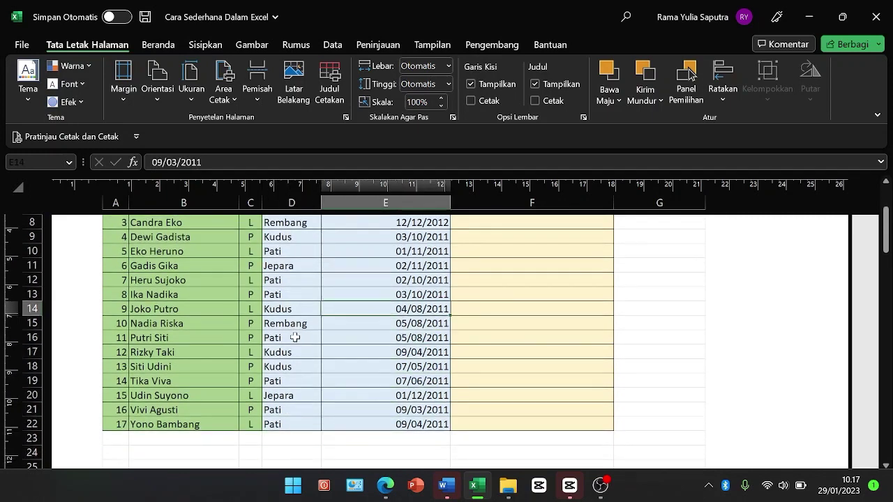
pyautogui.press('Up')
pyautogui.press('Up')
pyautogui.press('Up')
pyautogui.press('Up')
pyautogui.press('Up')
pyautogui.press('Up')
pyautogui.press('Up')
pyautogui.press('Down')
pyautogui.press('Down')
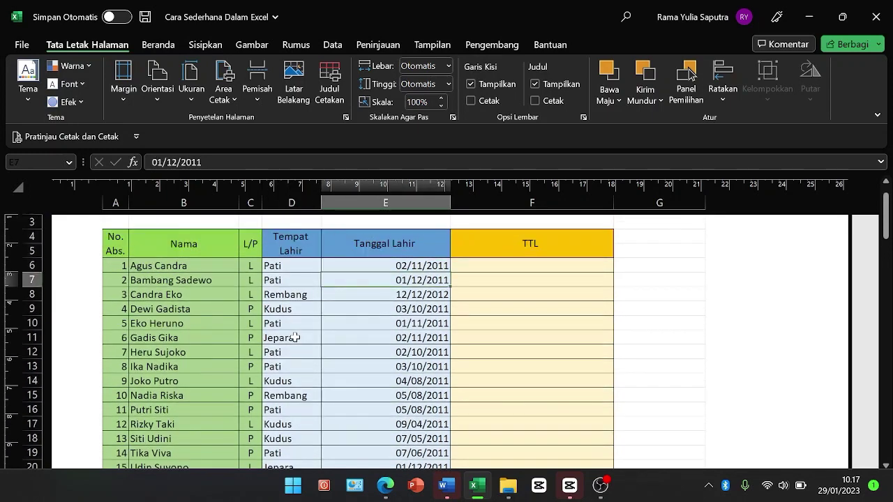
pyautogui.press('Left')
pyautogui.press('Left')
pyautogui.press('Right')
pyautogui.press('Right')
pyautogui.click(530, 264)
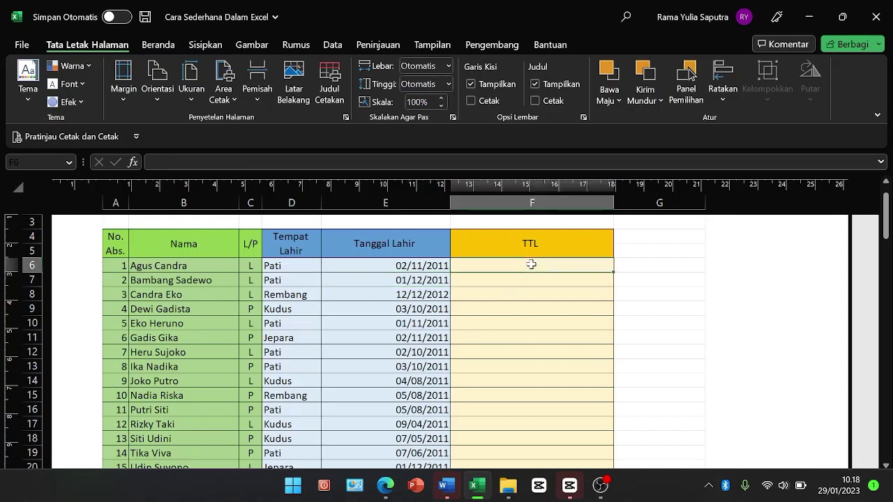
pyautogui.press('F2')
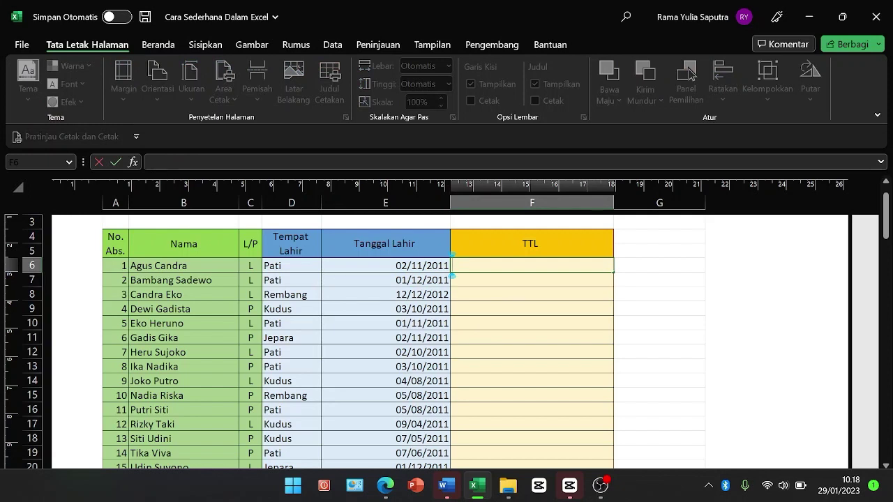
pyautogui.write('Pati')
pyautogui.write(',')
pyautogui.write(' 2')
pyautogui.write(' November')
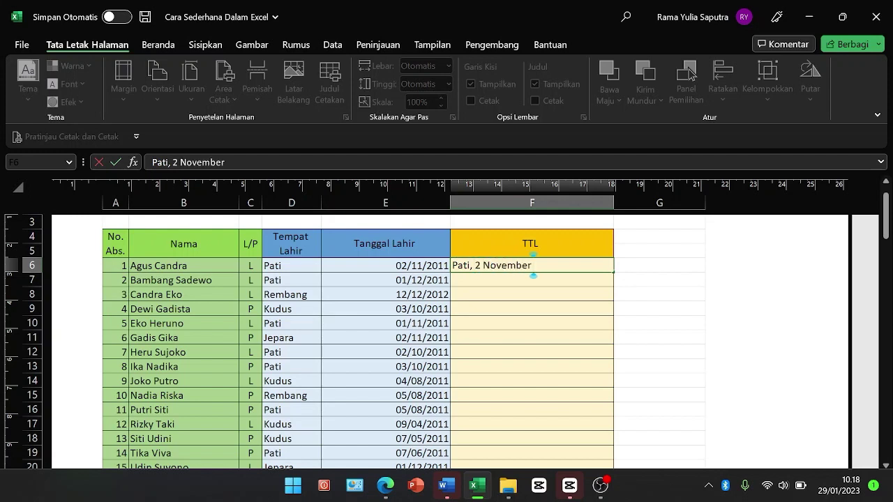
pyautogui.write(' 2011')
pyautogui.press('Return')
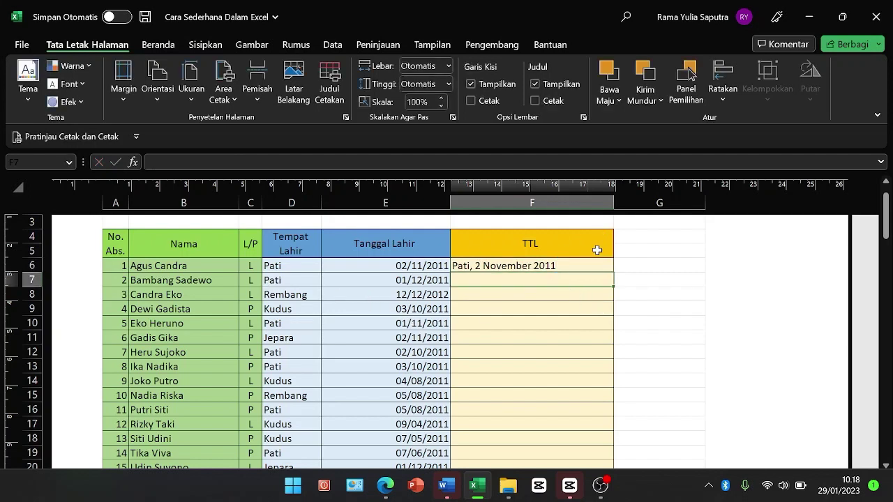
pyautogui.click(529, 269)
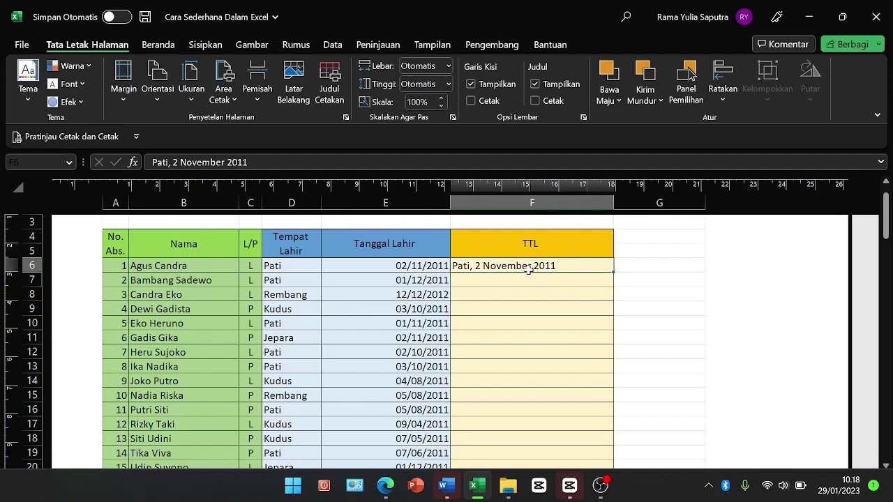
pyautogui.doubleClick(578, 265)
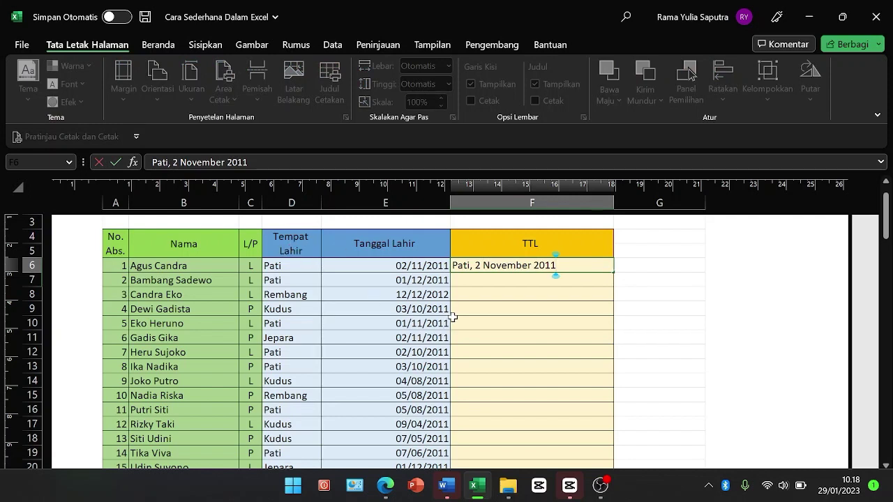
pyautogui.press('BackSpace')
pyautogui.press('BackSpace')
pyautogui.press('BackSpace')
pyautogui.press('BackSpace')
pyautogui.press('BackSpace')
pyautogui.press('BackSpace')
pyautogui.press('BackSpace')
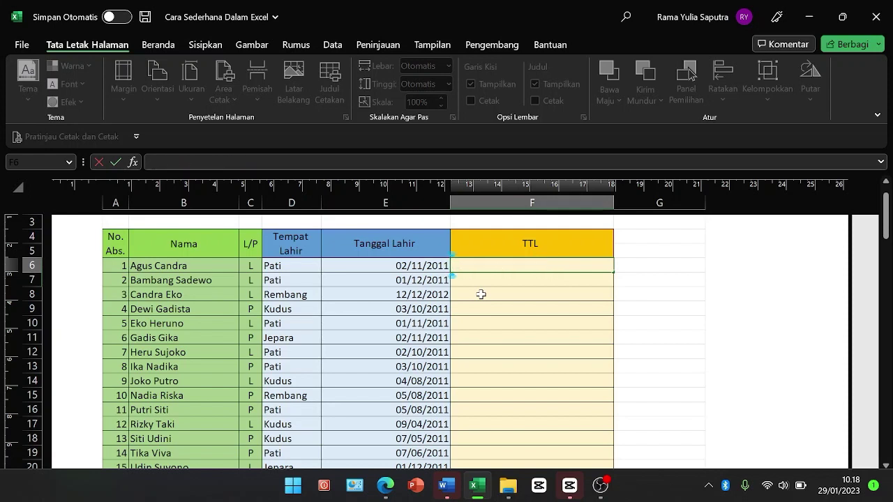
# Step: Enter the formula =D6&E6 in TTL cell F6, giving Pati40849
pyautogui.click(584, 313)
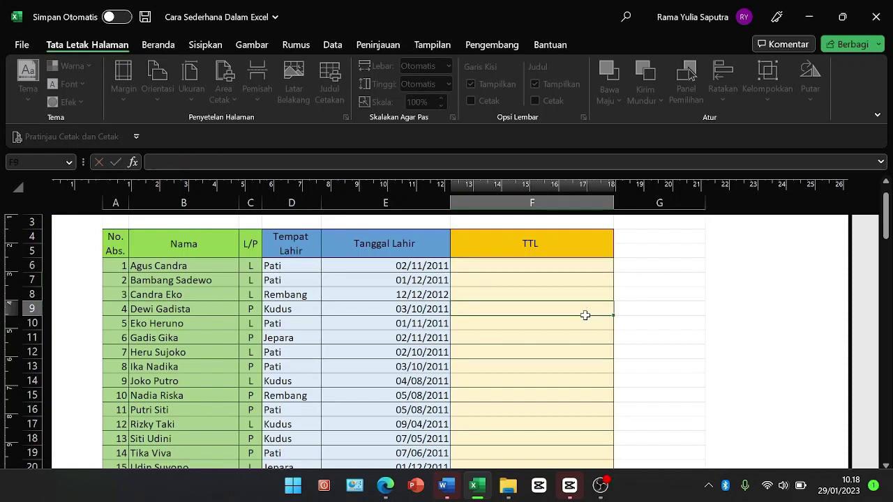
pyautogui.click(554, 244)
pyautogui.click(518, 269)
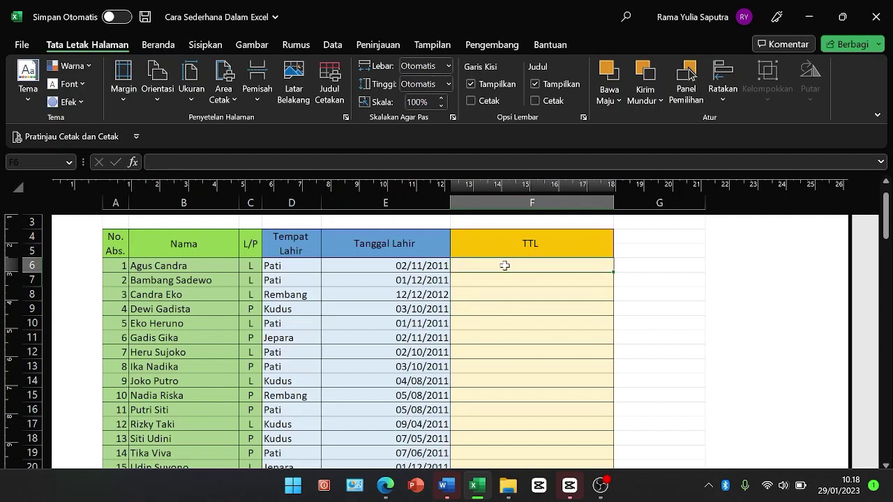
pyautogui.press('F2')
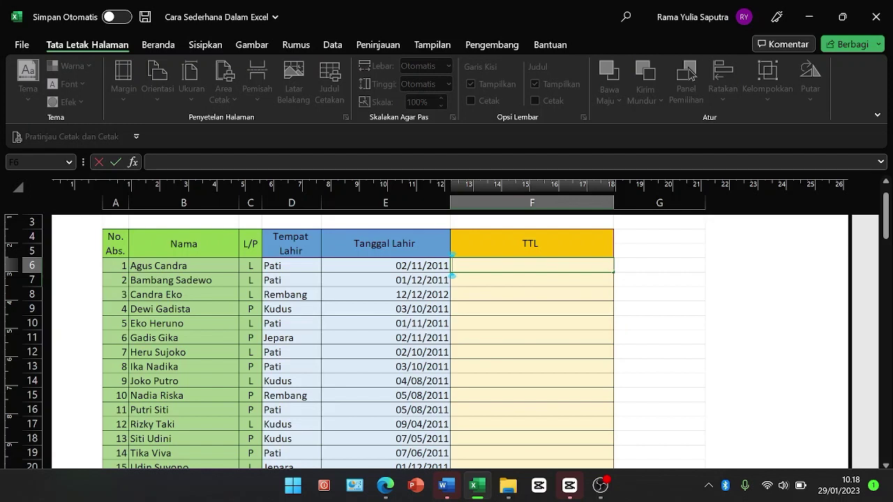
pyautogui.write('=')
pyautogui.click(288, 265)
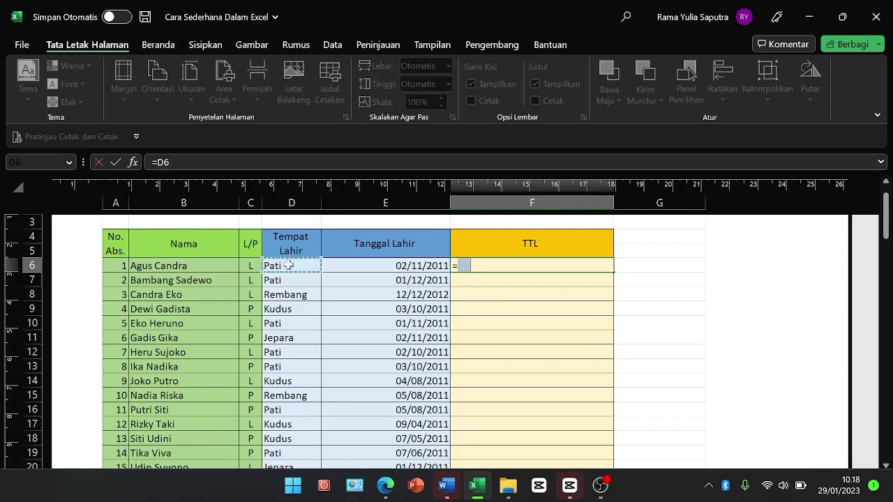
pyautogui.write('&')
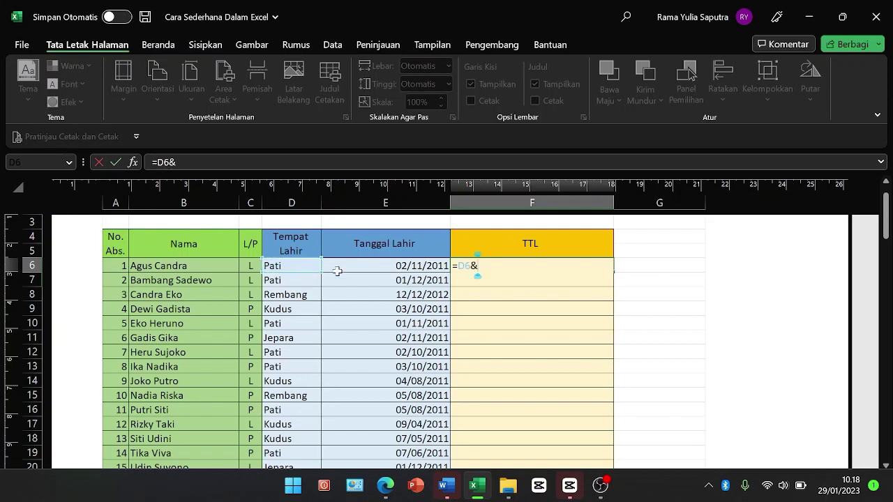
pyautogui.click(406, 265)
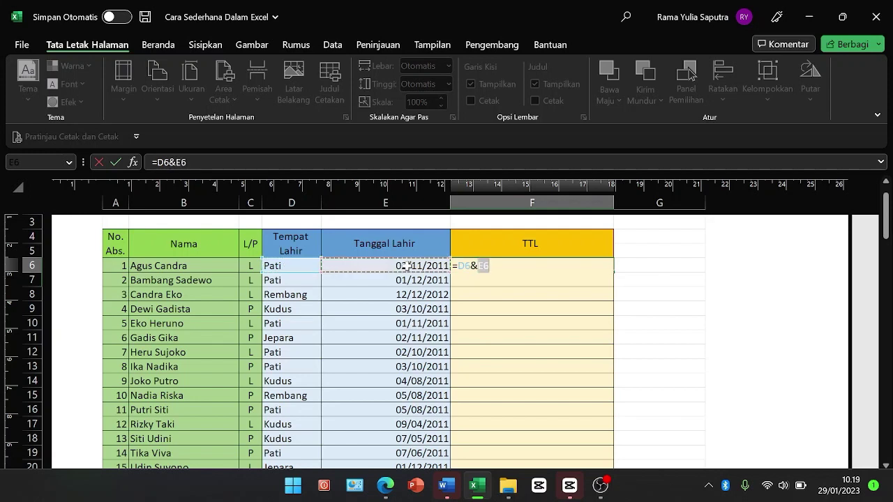
pyautogui.press('Return')
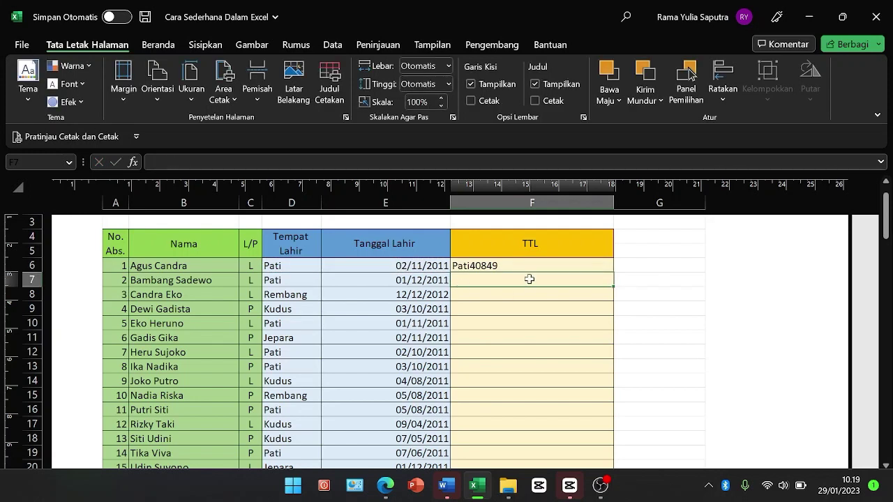
# Step: Reopen and recommit F6's =D6&E6 formula, then scroll through the student list
pyautogui.keyDown('ctrl'); pyautogui.scroll(3, 478, 268); pyautogui.keyUp('ctrl')
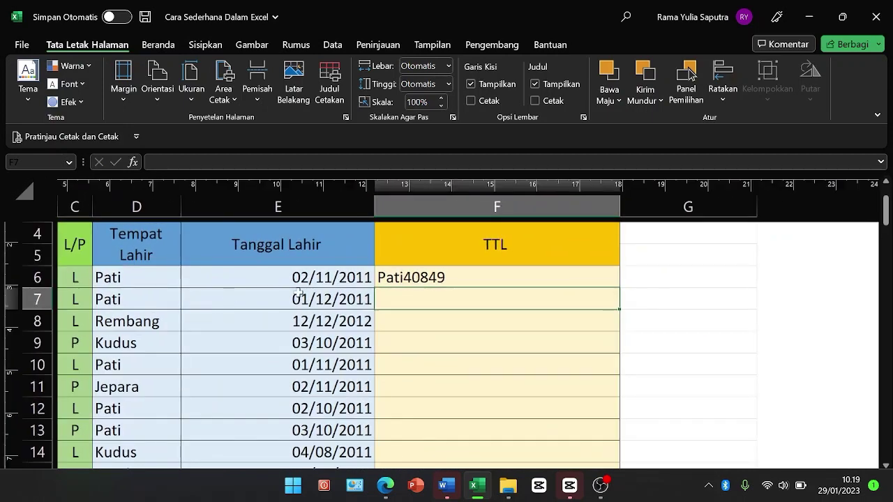
pyautogui.doubleClick(450, 279)
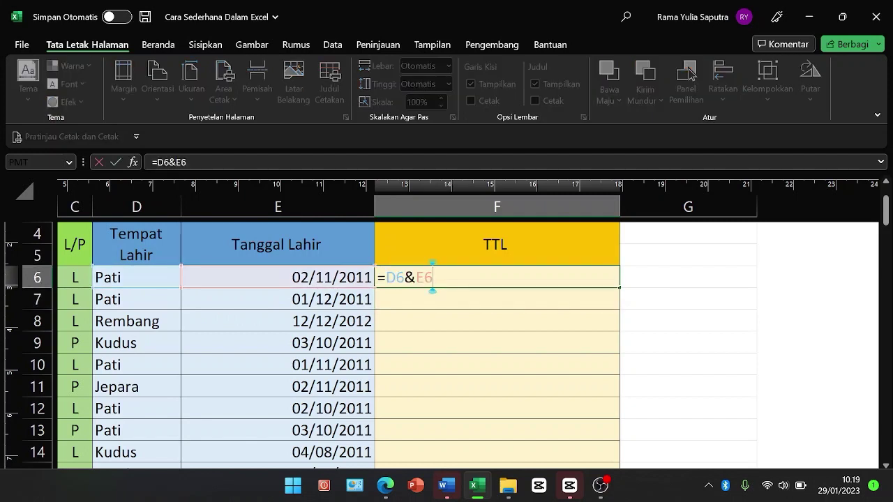
pyautogui.press('Return')
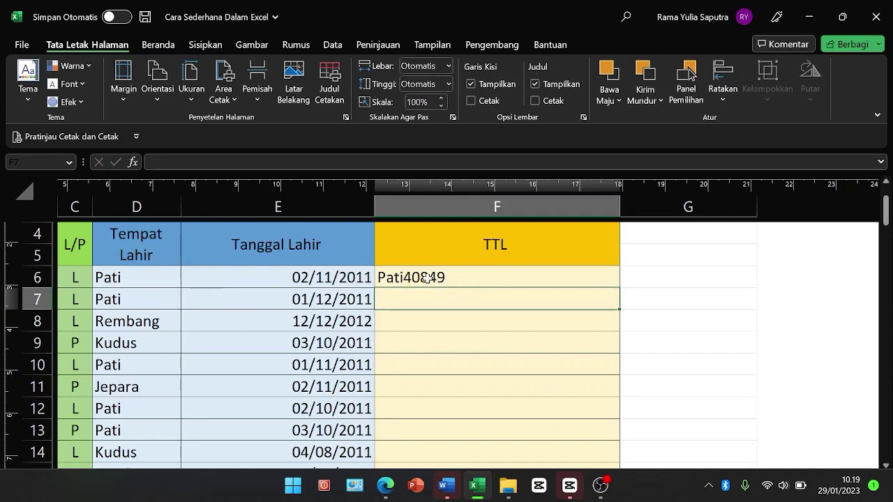
pyautogui.scroll(-1, 426, 277)
pyautogui.scroll(-1, 427, 277)
pyautogui.scroll(-1, 427, 277)
pyautogui.scroll(-1, 427, 276)
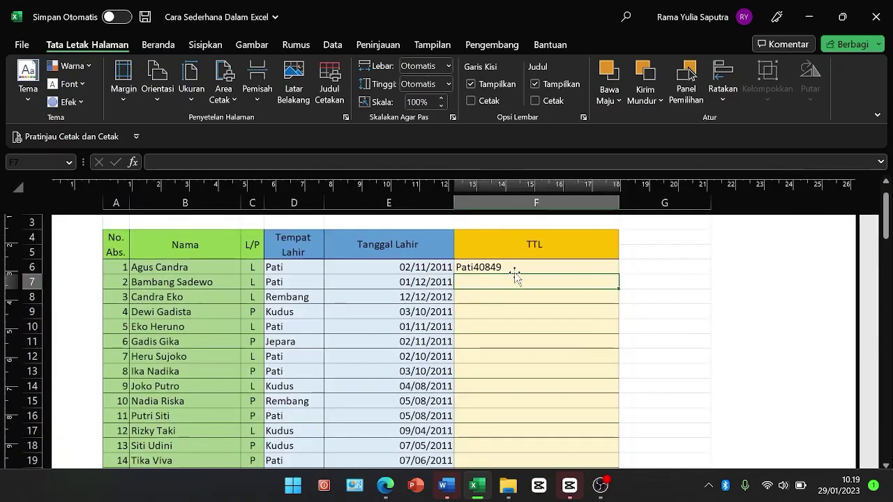
pyautogui.scroll(2, 523, 275)
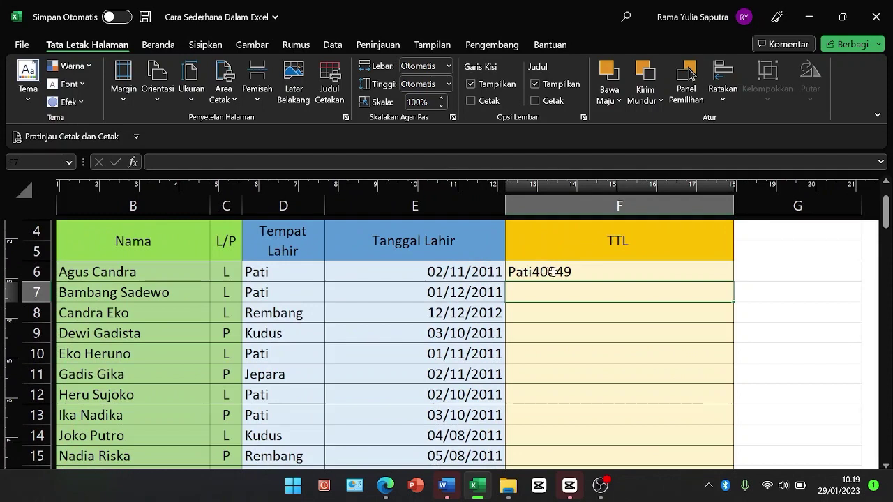
# Step: Change F6's formula to =D6&", "&TEXT(E6;"DD MMMM YYYY") to add a comma and written-out date
pyautogui.doubleClick(551, 272)
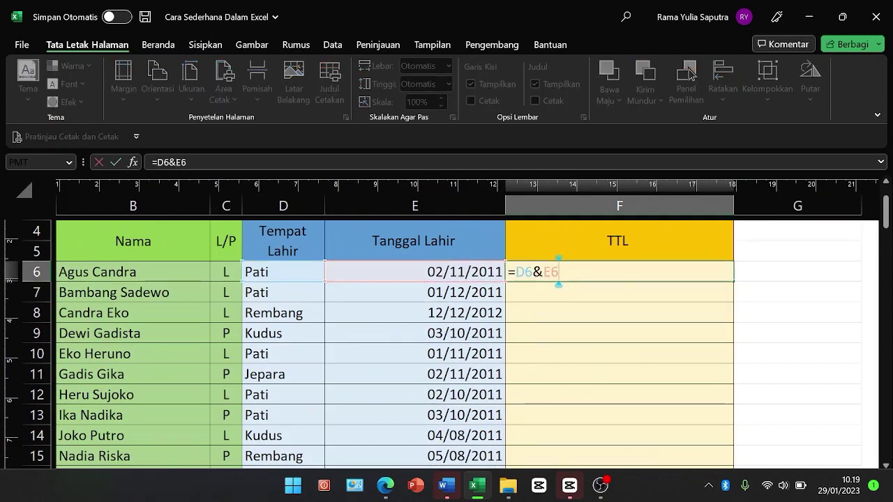
pyautogui.press('Left')
pyautogui.press('Left')
pyautogui.press('Left')
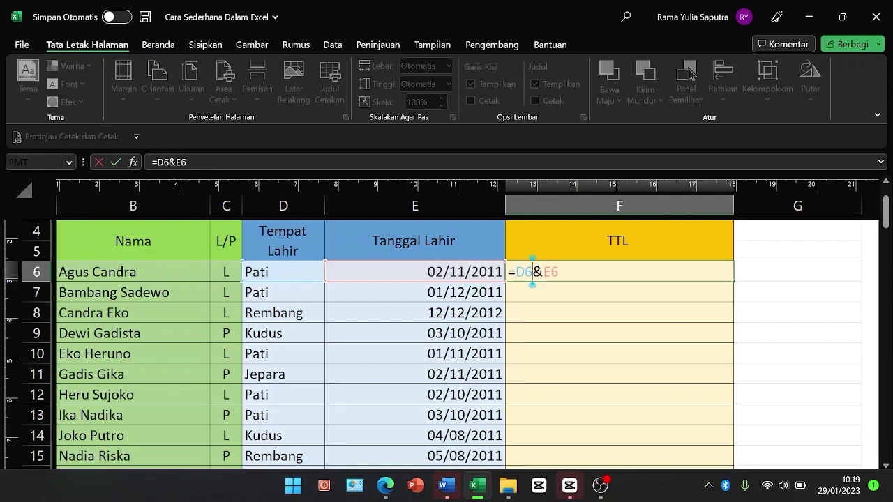
pyautogui.press('Right')
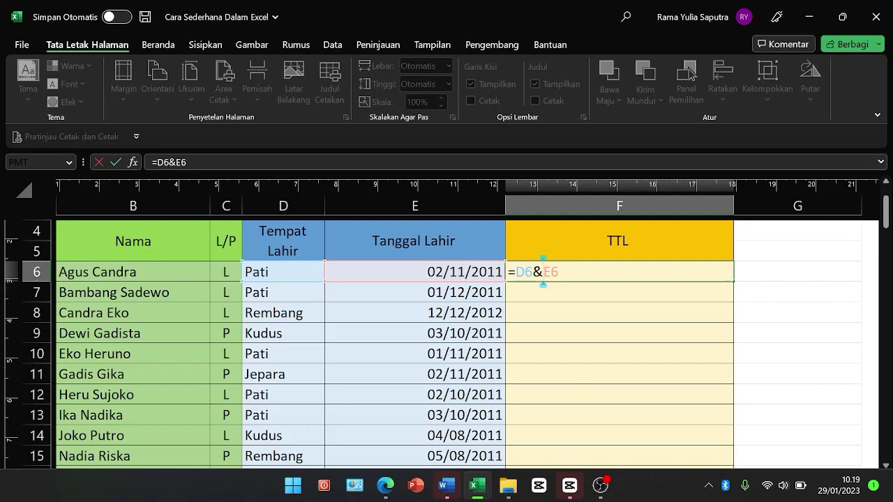
pyautogui.write('"')
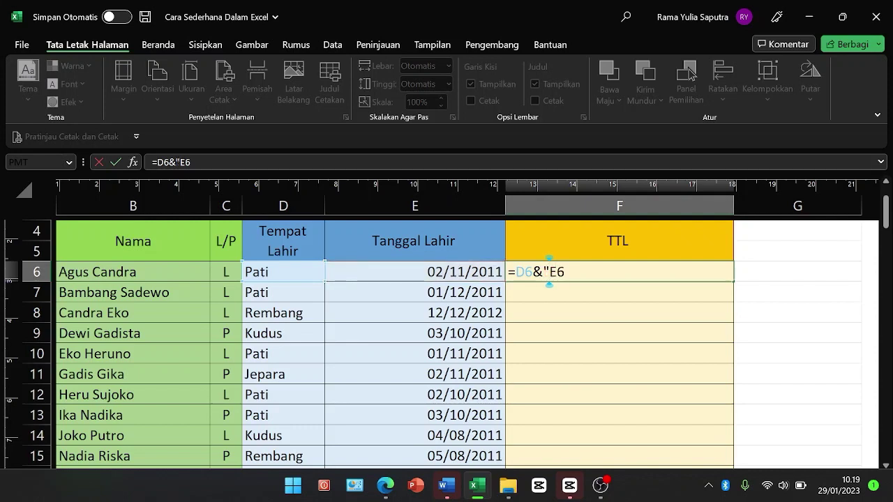
pyautogui.write(',')
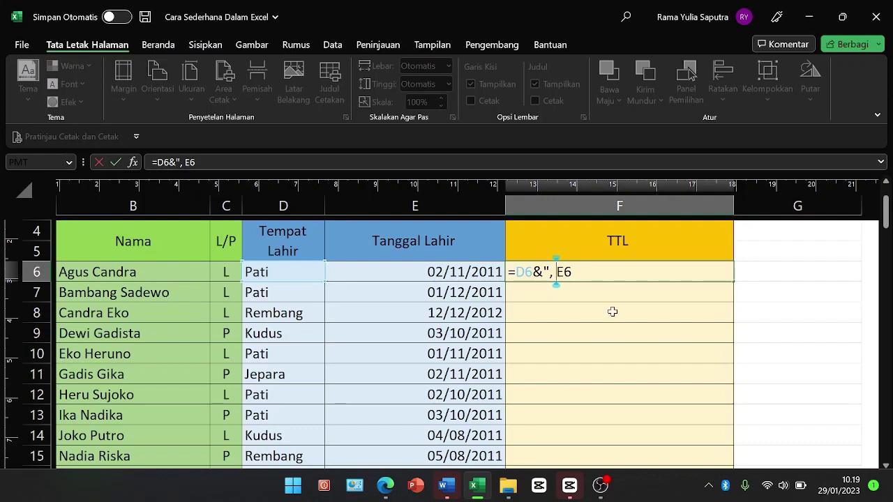
pyautogui.write('"')
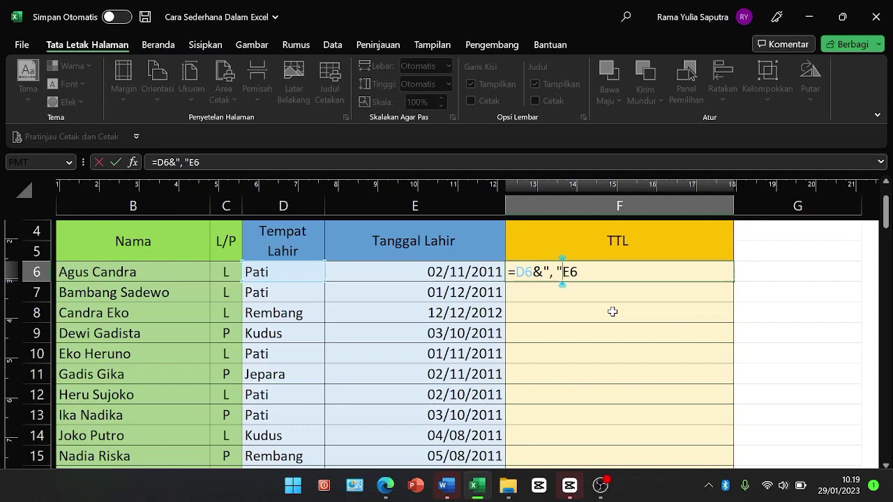
pyautogui.write('&')
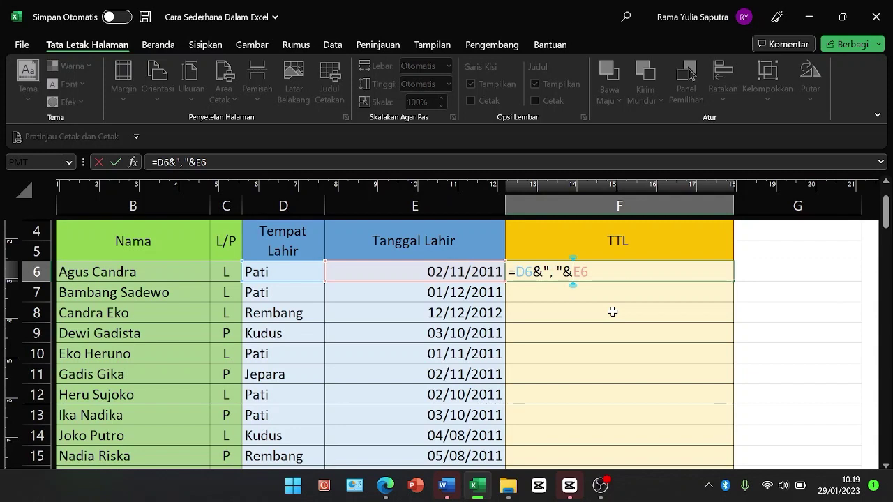
pyautogui.write('TEX')
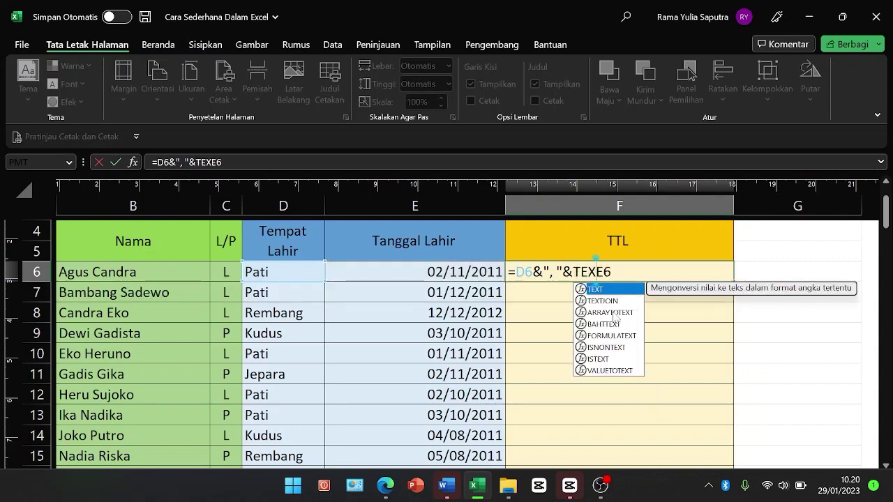
pyautogui.write('T')
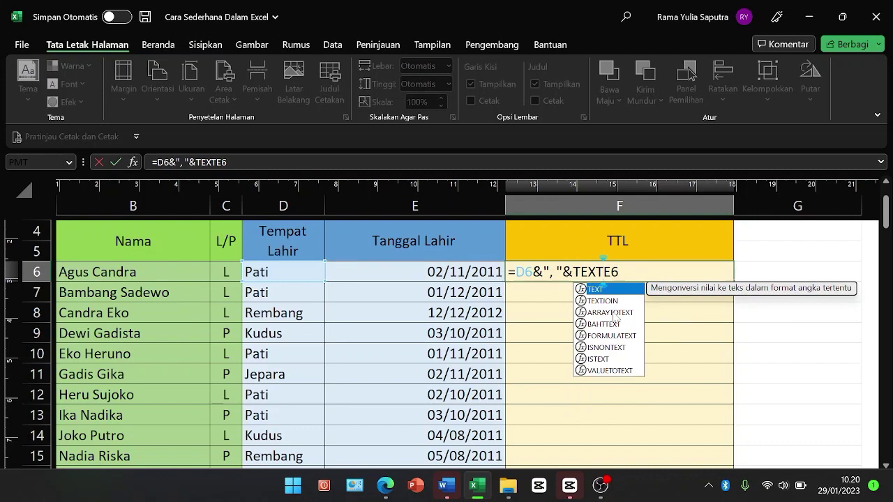
pyautogui.write('(')
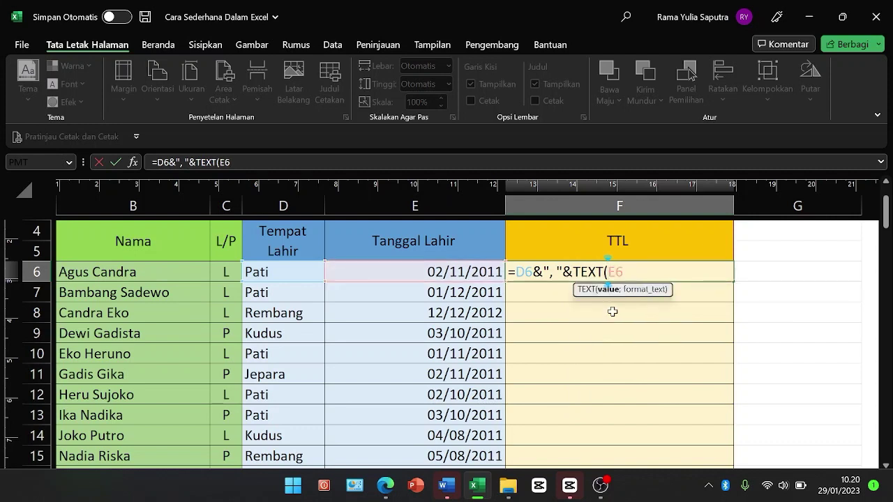
pyautogui.press('Right')
pyautogui.press('Right')
pyautogui.write(';')
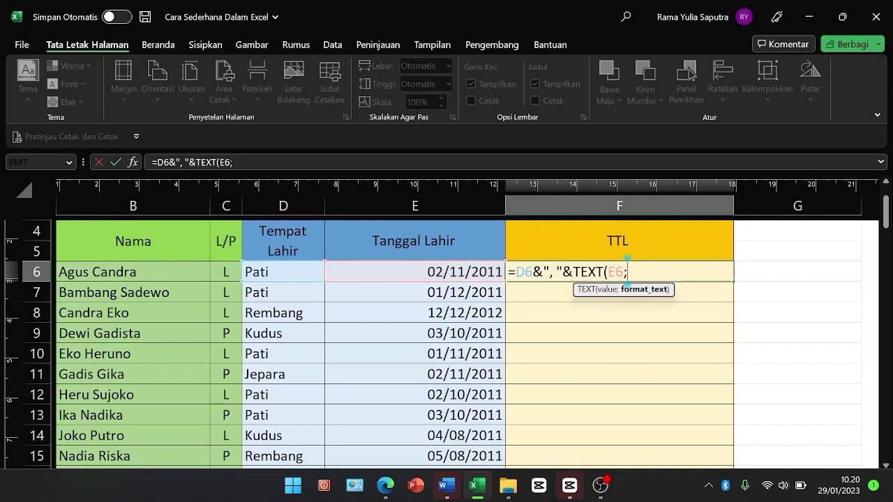
pyautogui.write('"')
pyautogui.write('DD')
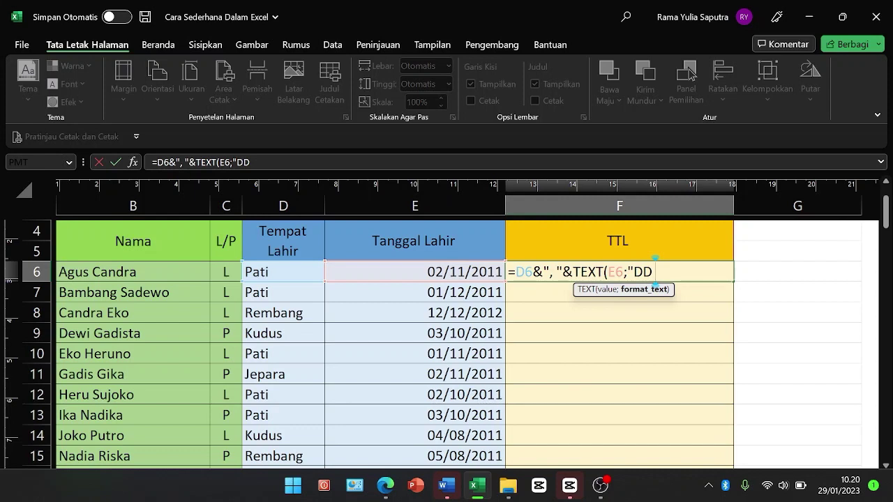
pyautogui.write('MM')
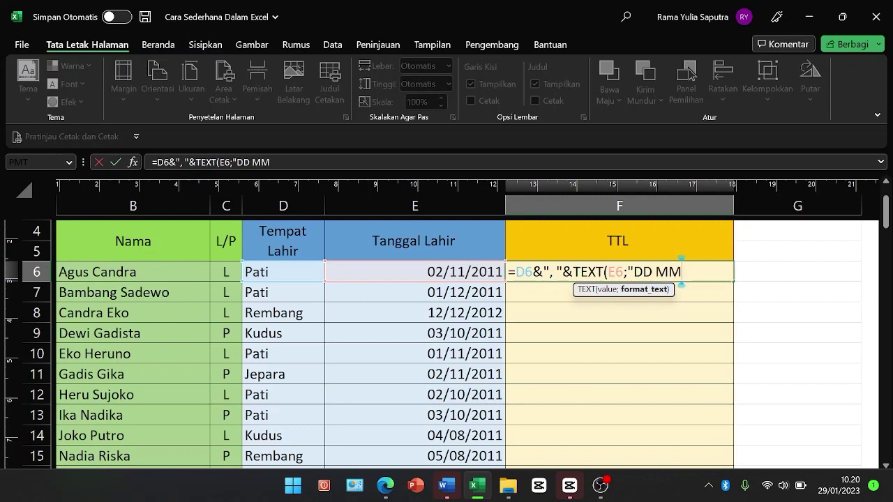
pyautogui.write('MM')
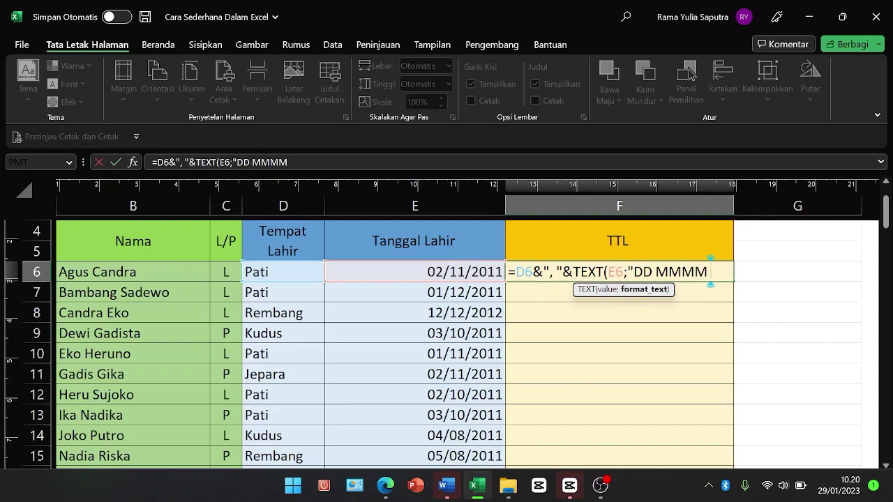
pyautogui.write('YYYY')
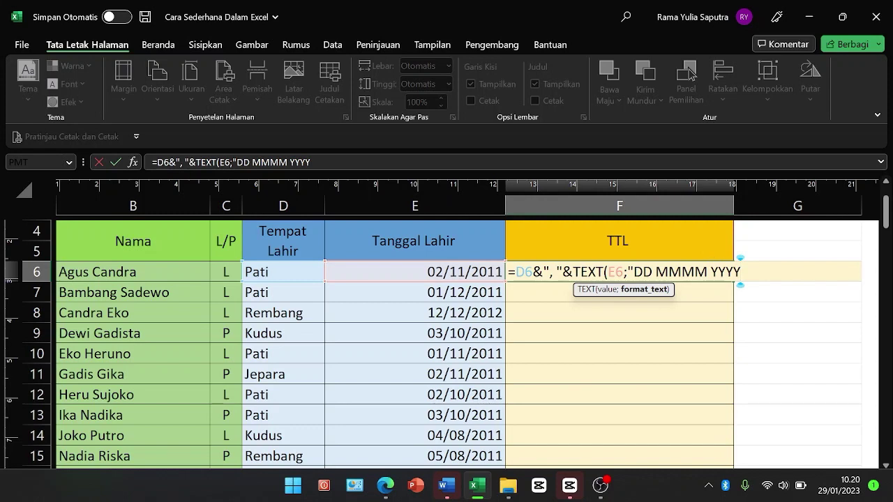
pyautogui.write('"')
pyautogui.write(')')
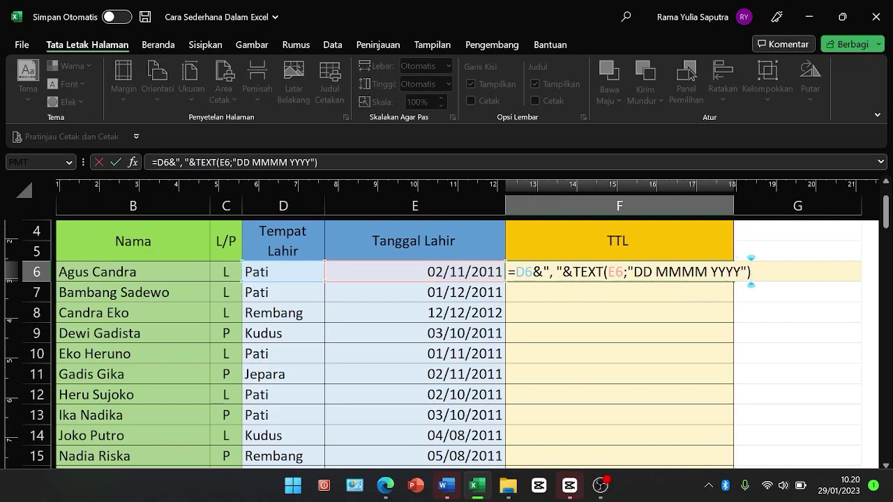
pyautogui.press('Return')
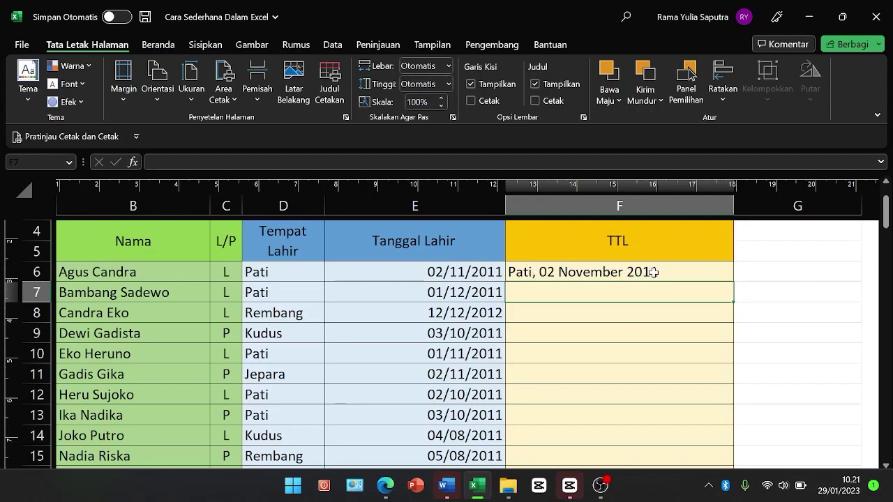
# Step: Shorten the month code in F6's TEXT format from MMMM to MM
pyautogui.click(653, 272)
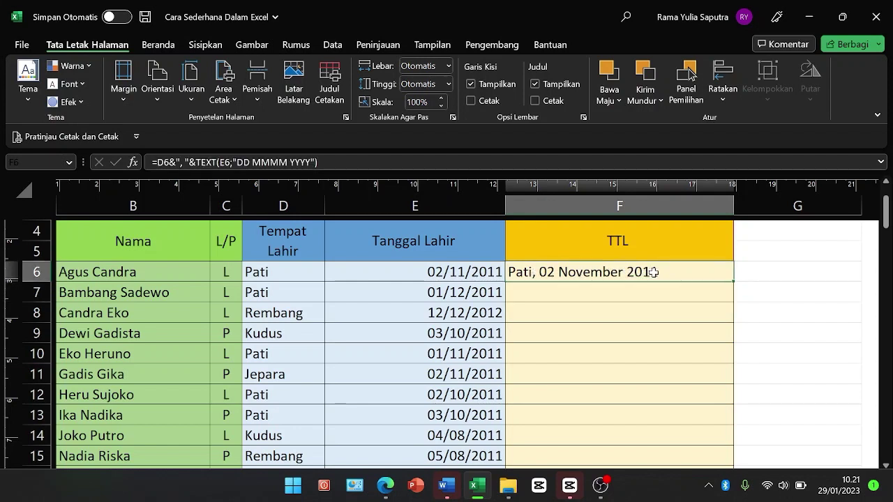
pyautogui.doubleClick(652, 272)
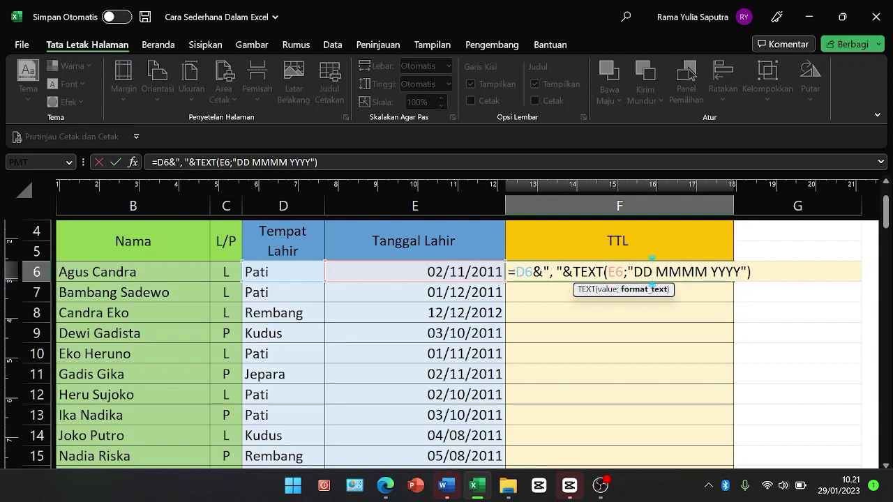
pyautogui.press('Right')
pyautogui.press('Right')
pyautogui.click(726, 330)
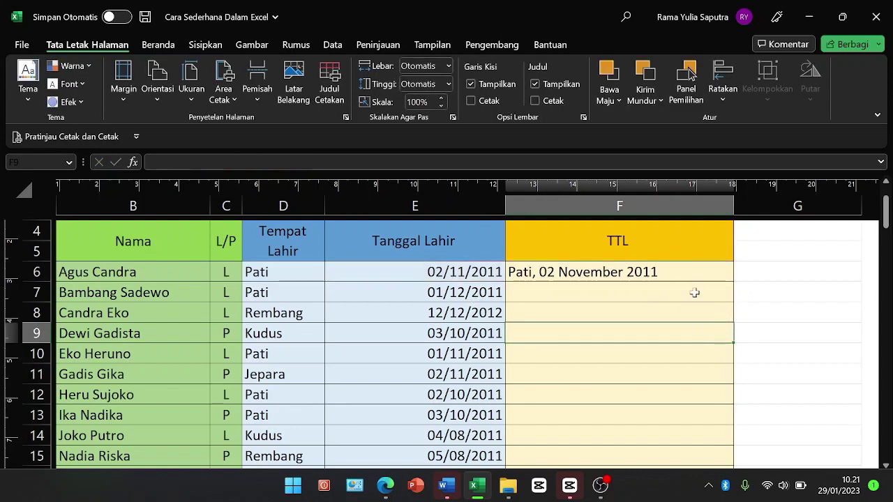
pyautogui.click(683, 274)
pyautogui.doubleClick(684, 274)
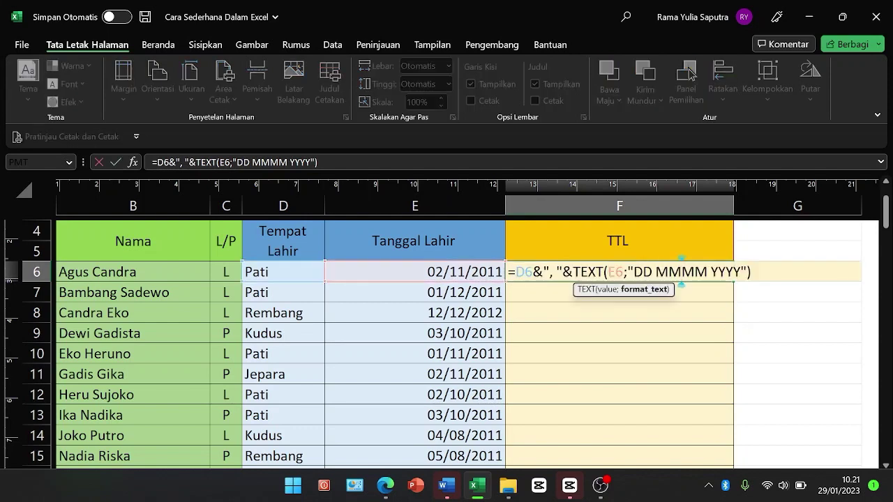
pyautogui.press('BackSpace')
pyautogui.press('BackSpace')
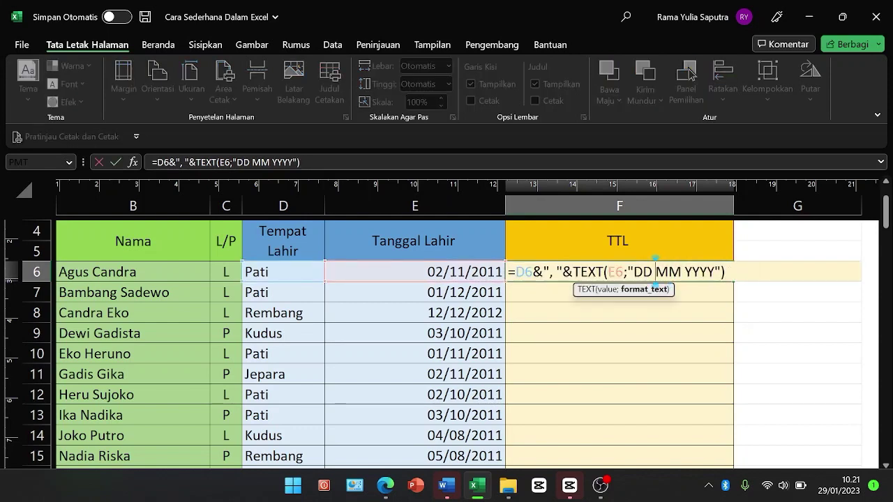
pyautogui.press('Return')
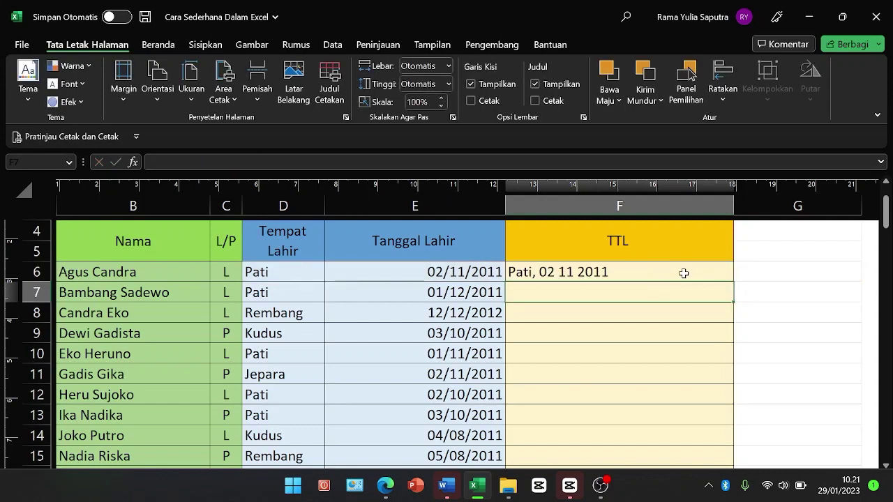
# Step: Shorten the year code to YY so F6 reads Pati, 02 11 11, then reopen the formula
pyautogui.doubleClick(652, 272)
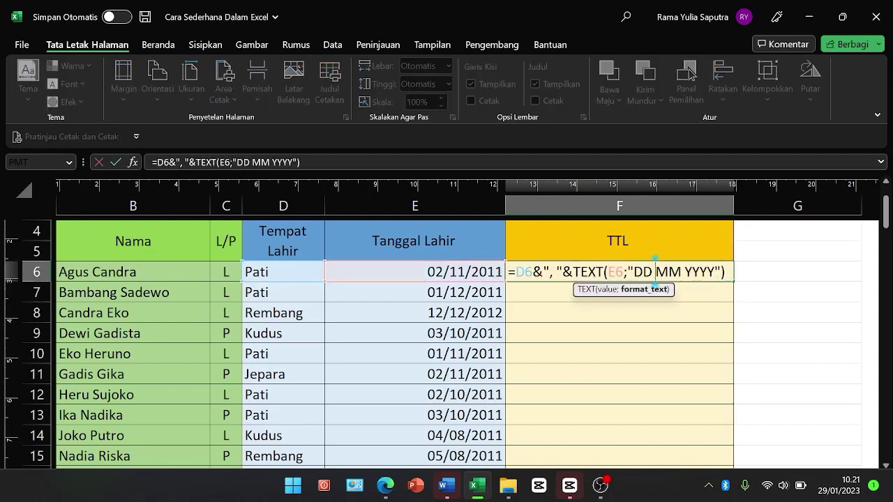
pyautogui.click(707, 272)
pyautogui.press('BackSpace')
pyautogui.press('BackSpace')
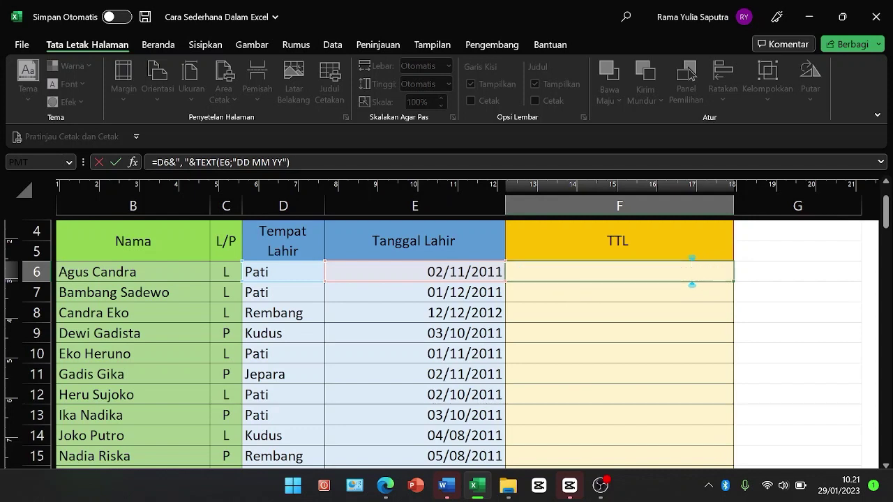
pyautogui.press('Return')
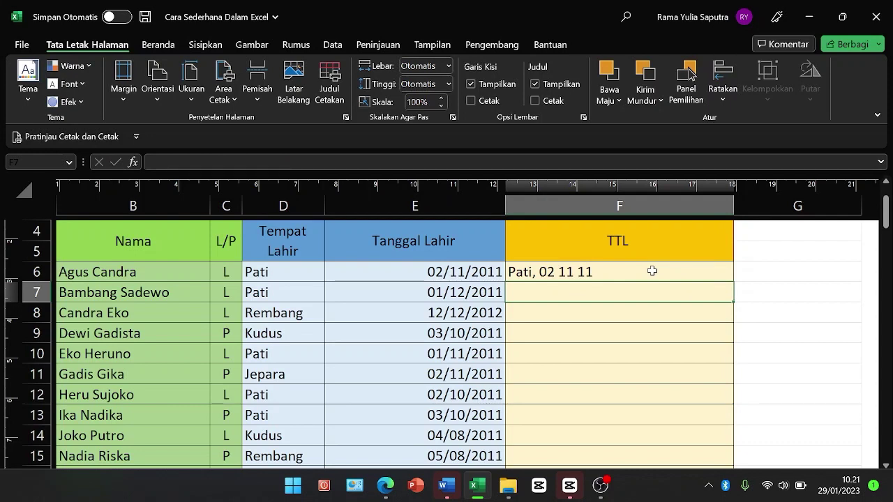
pyautogui.doubleClick(652, 271)
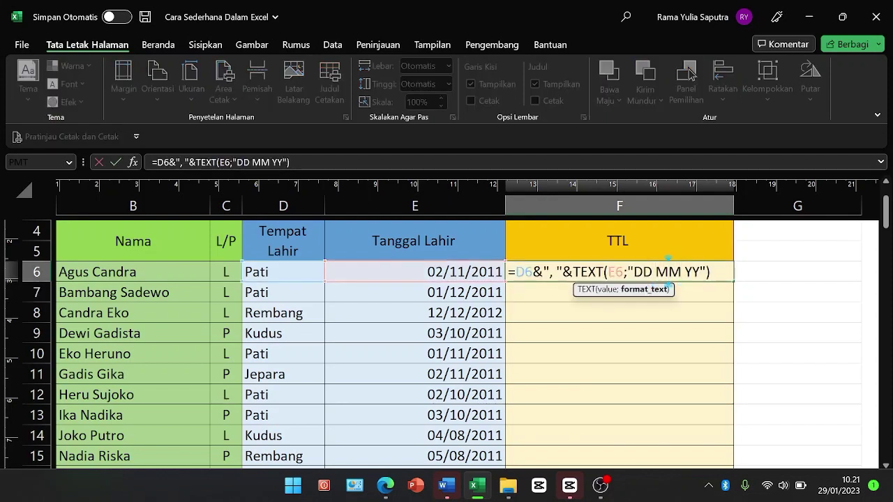
# Step: Lengthen F6's month code from MM to MMM, then MMMM for the full month name
pyautogui.click(668, 272)
pyautogui.write('M')
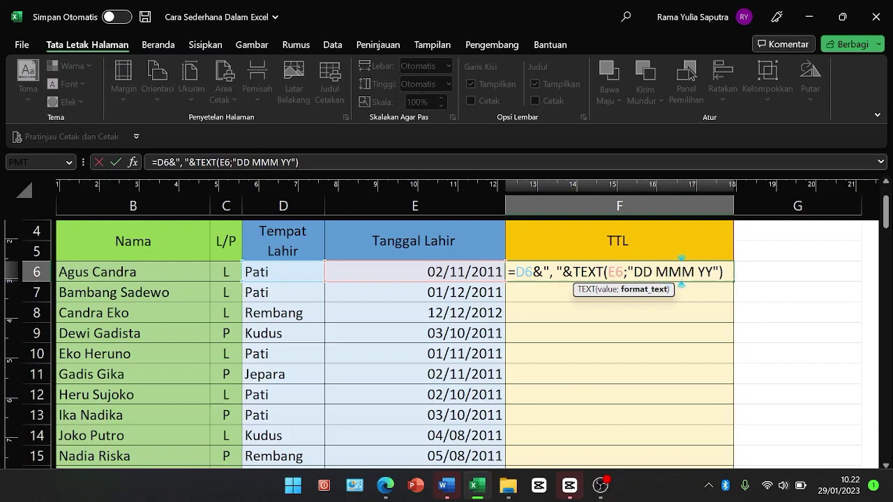
pyautogui.press('Return')
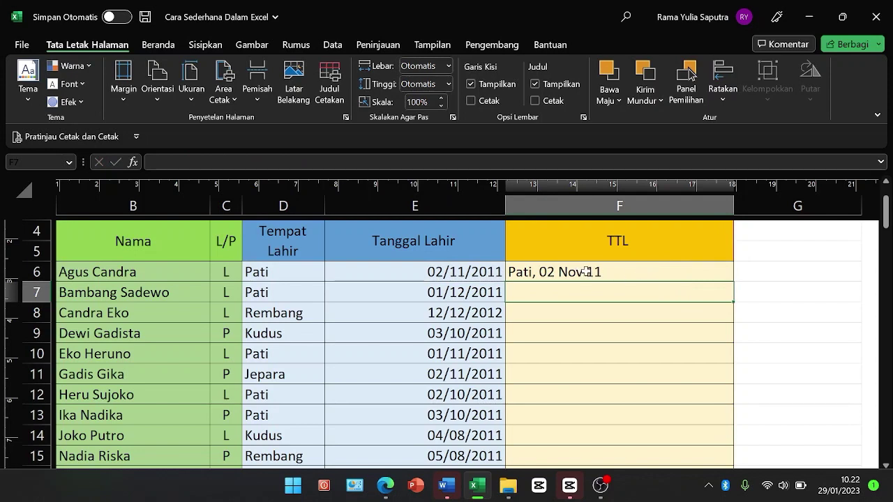
pyautogui.click(599, 272)
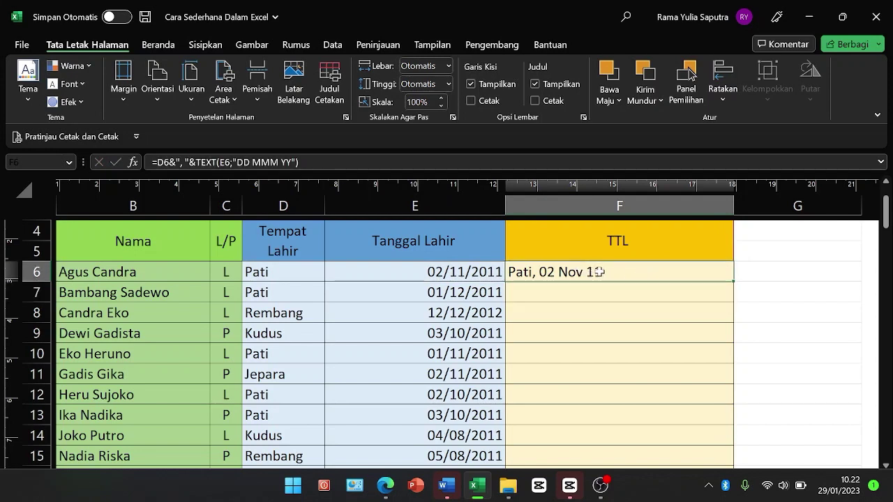
pyautogui.doubleClick(599, 272)
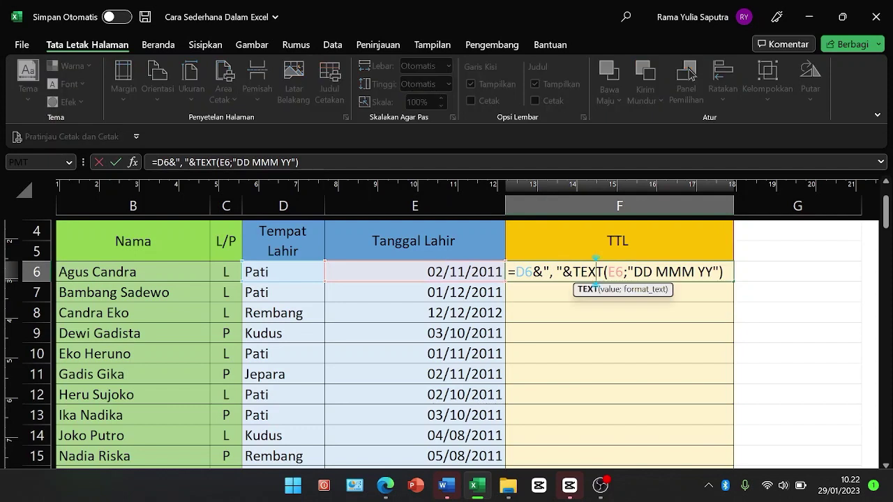
pyautogui.click(681, 272)
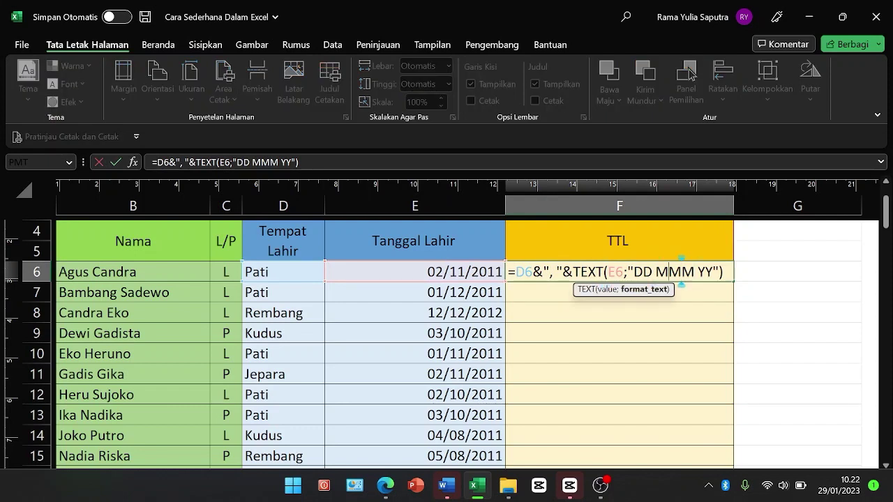
pyautogui.write('M')
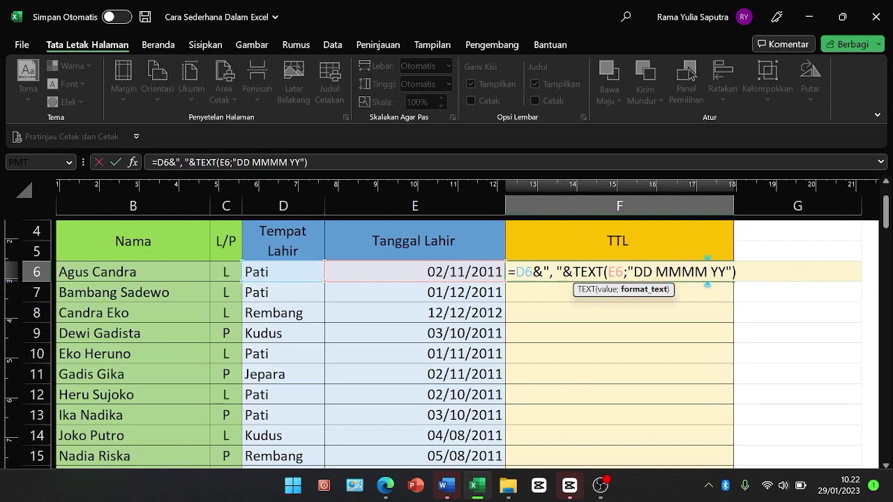
pyautogui.press('Return')
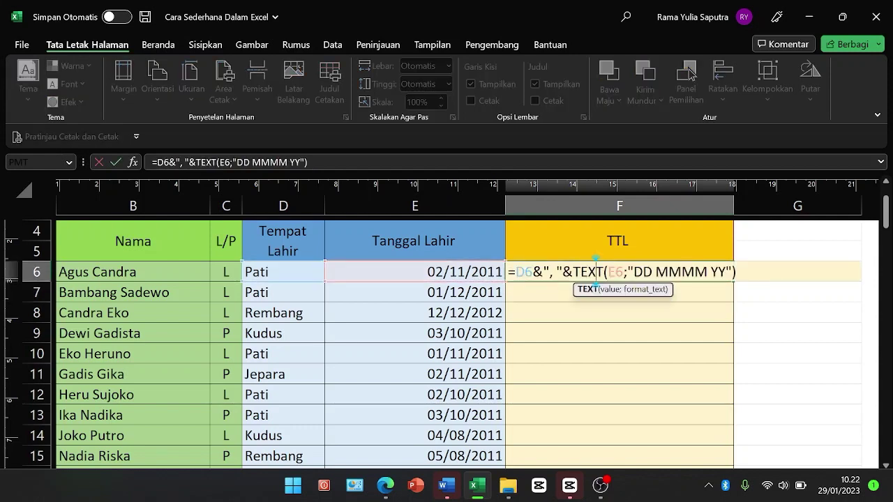
# Step: Insert dashes between the day, month and year codes in F6's date format
pyautogui.click(632, 272)
pyautogui.press('Right')
pyautogui.press('Right')
pyautogui.press('Right')
pyautogui.write('-')
pyautogui.press('Right')
pyautogui.press('Right')
pyautogui.press('Right')
pyautogui.press('Right')
pyautogui.press('Right')
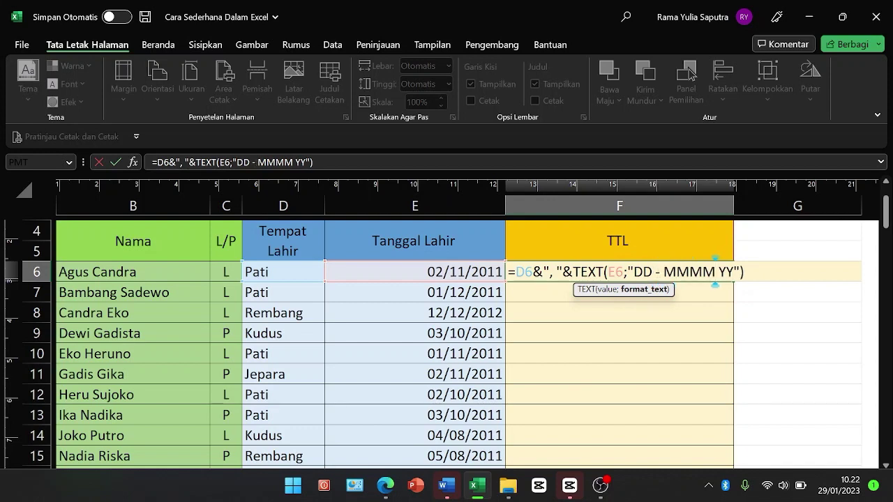
pyautogui.write('-')
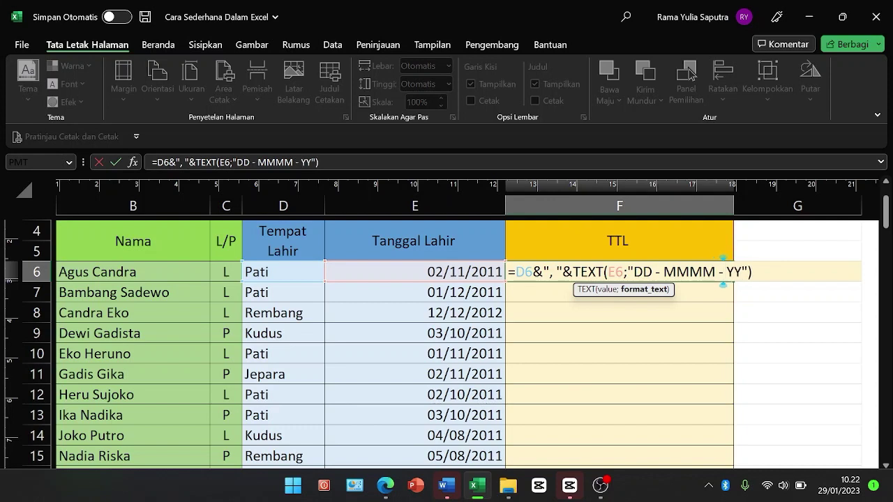
pyautogui.press('Right')
pyautogui.press('Right')
pyautogui.press('Right')
pyautogui.press('Right')
pyautogui.press('Right')
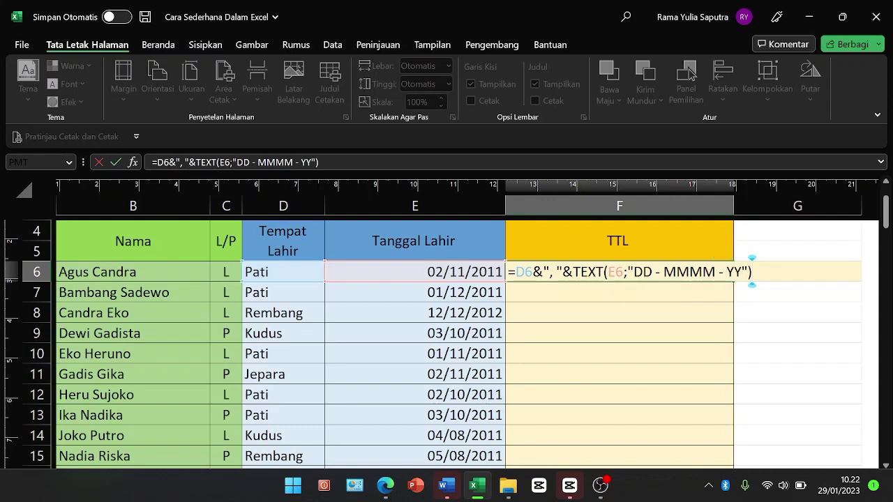
pyautogui.press('Return')
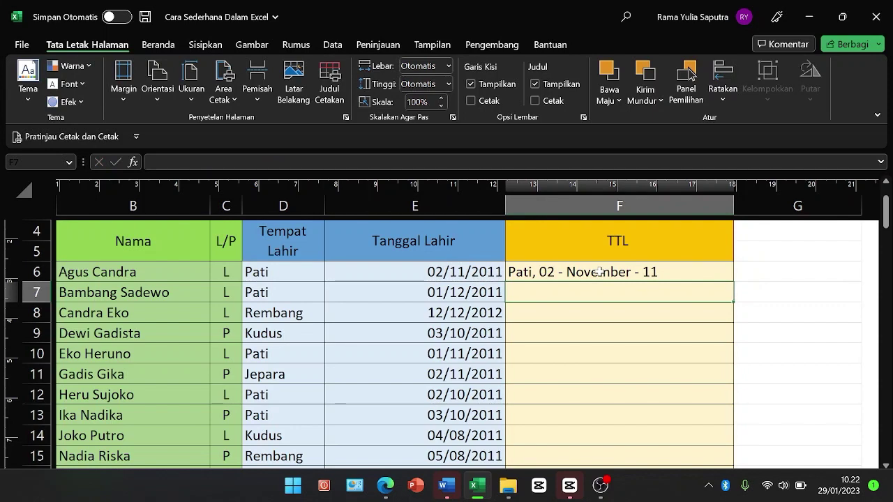
# Step: Restore the YYYY year and remove the dashes so F6 shows Pati, 02 November 2011
pyautogui.doubleClick(599, 272)
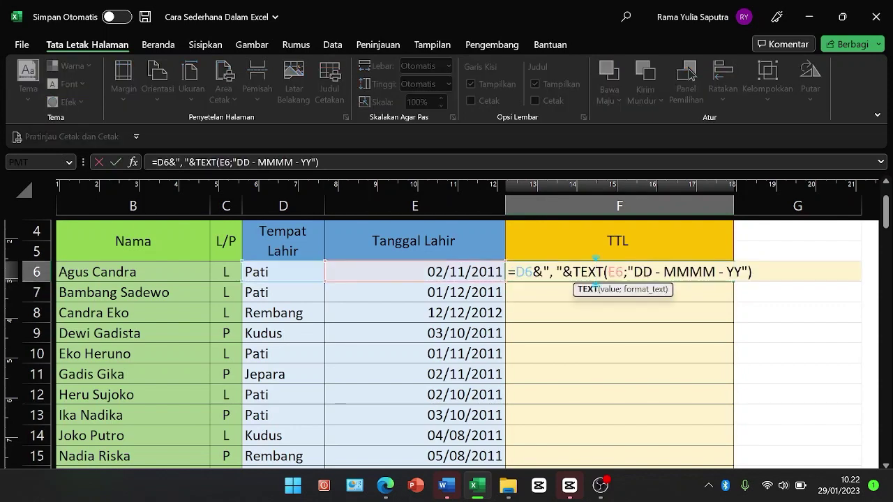
pyautogui.click(733, 271)
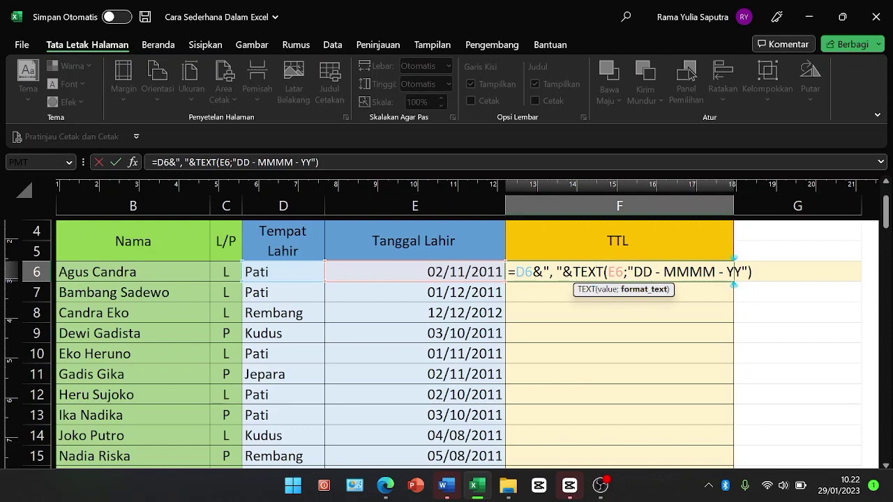
pyautogui.write('YY')
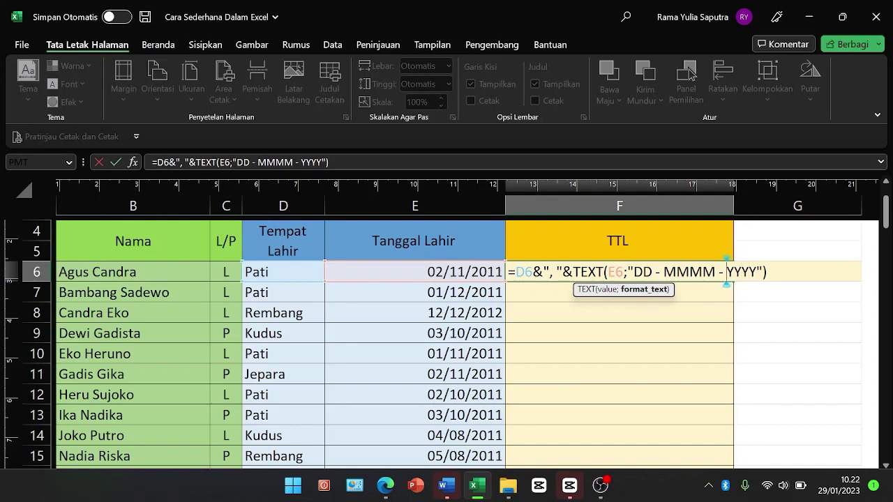
pyautogui.click(723, 272)
pyautogui.press('BackSpace')
pyautogui.press('BackSpace')
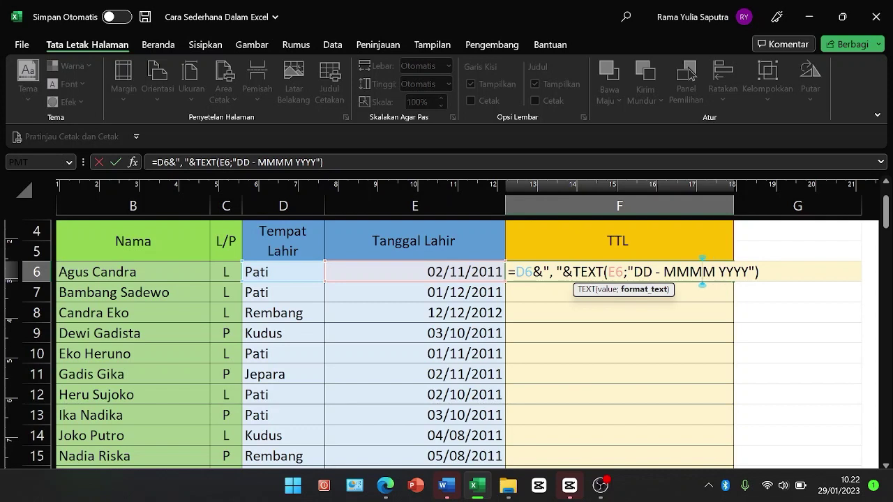
pyautogui.click(660, 272)
pyautogui.press('Delete')
pyautogui.press('BackSpace')
pyautogui.press('Return')
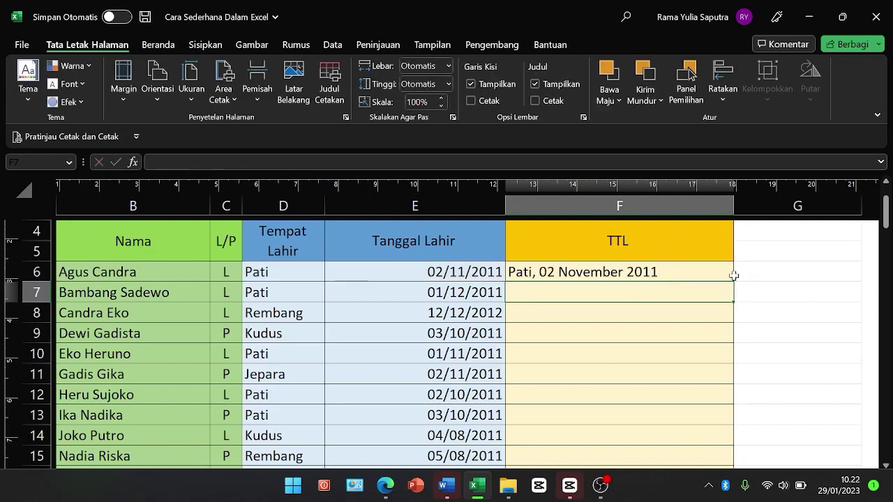
# Step: Fill F6's TTL formula down to F22, giving entries like 'Kudus, 09 April 2011'
pyautogui.click(711, 273)
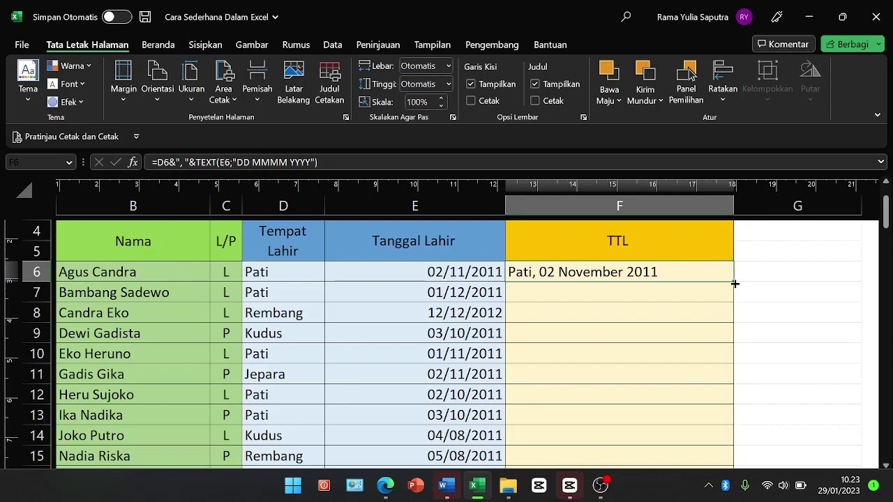
pyautogui.moveTo(735, 284); pyautogui.dragTo(735, 482)
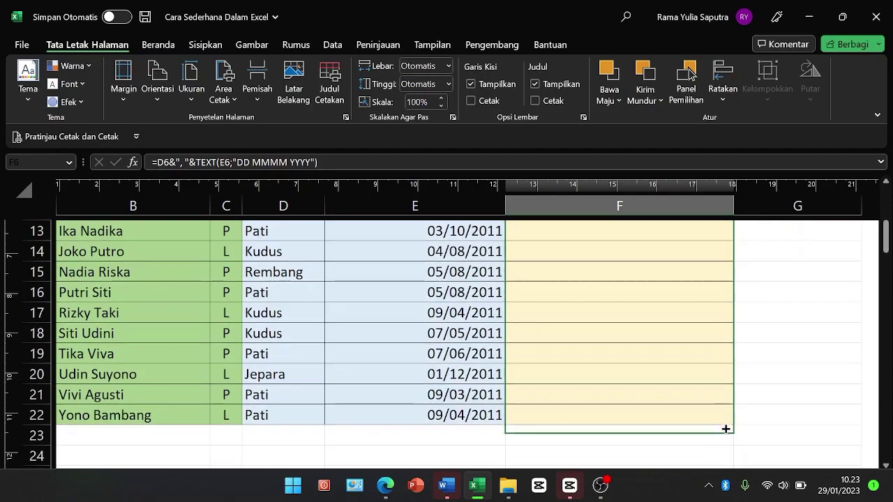
pyautogui.moveTo(735, 481)
pyautogui.mouseDown()
pyautogui.moveTo(723, 414)
pyautogui.moveTo(723, 426)
pyautogui.mouseUp()
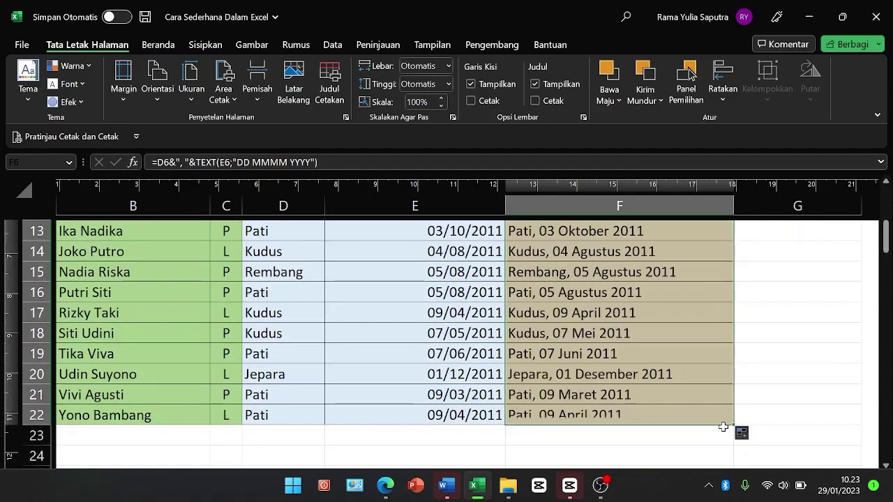
pyautogui.scroll(4, 633, 312)
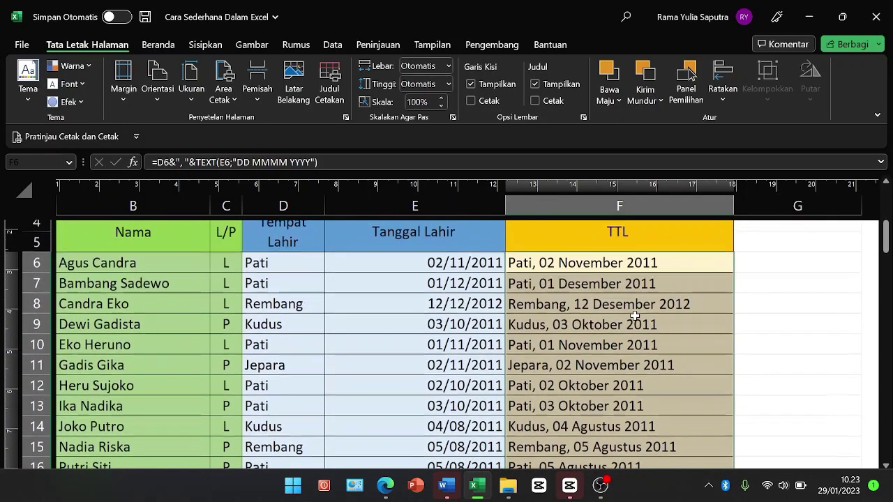
pyautogui.scroll(-1, 633, 313)
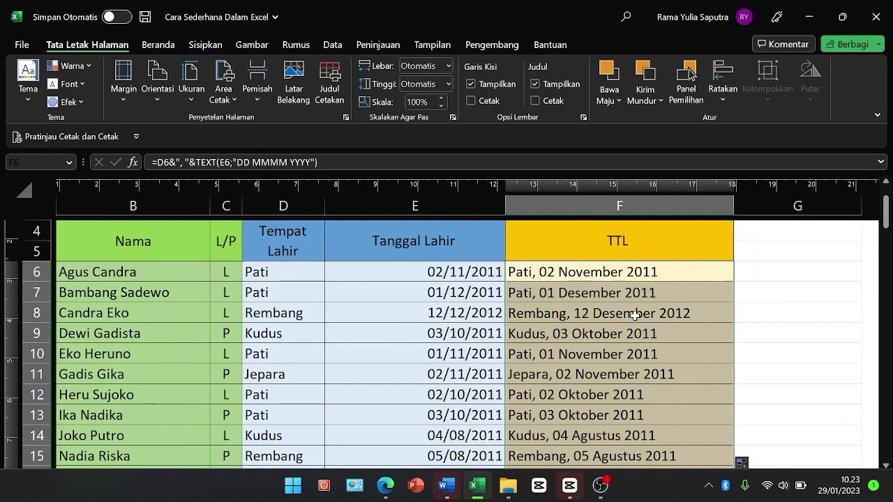
# Step: Hide columns D (Tempat Lahir) and E (Tanggal Lahir) by shrinking them to zero width
pyautogui.click(288, 204)
pyautogui.moveTo(288, 204); pyautogui.dragTo(436, 207)
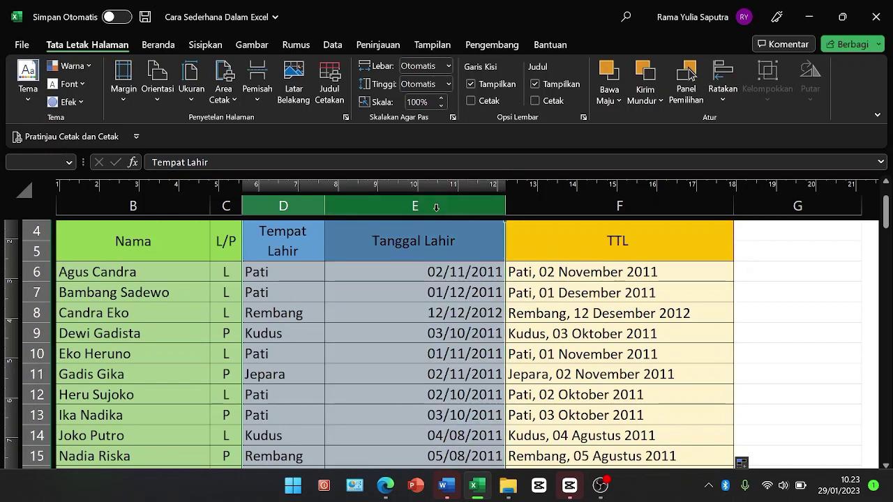
pyautogui.moveTo(504, 206)
pyautogui.mouseDown()
pyautogui.moveTo(229, 223)
pyautogui.moveTo(241, 231)
pyautogui.mouseUp()
pyautogui.click(374, 290)
pyautogui.hscroll(-3, 373, 290)
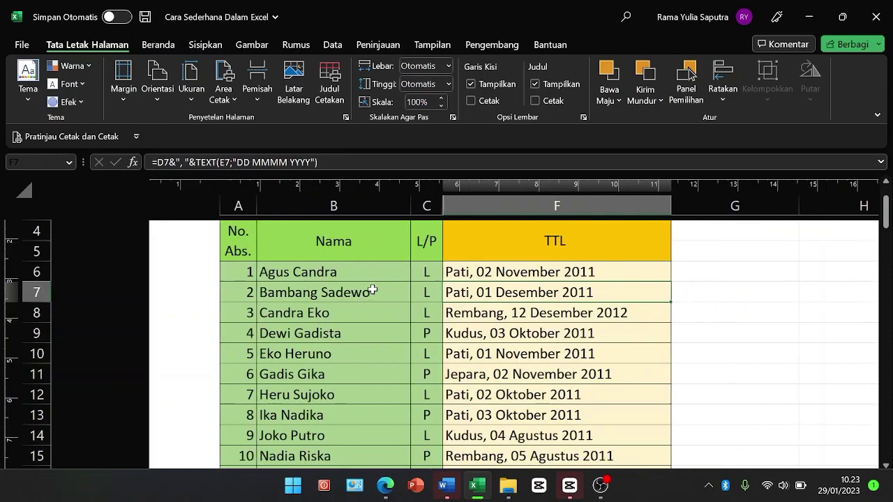
pyautogui.scroll(3, 373, 290)
pyautogui.scroll(-4, 370, 349)
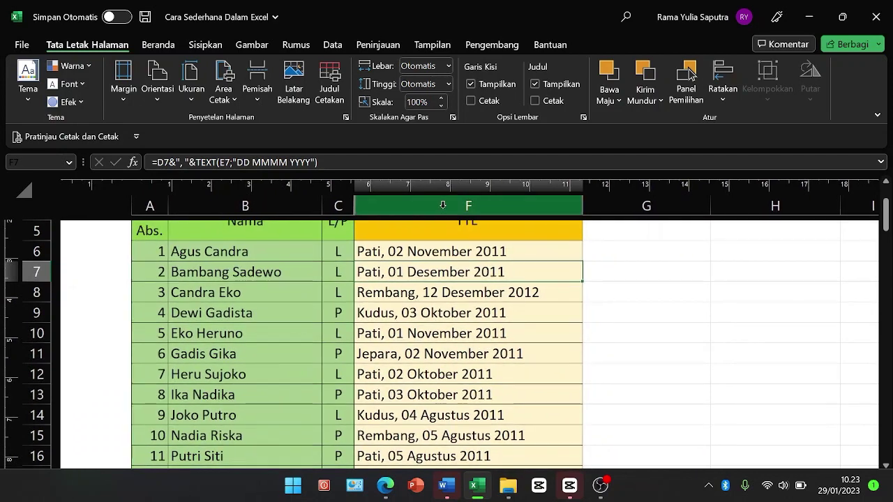
pyautogui.click(403, 252)
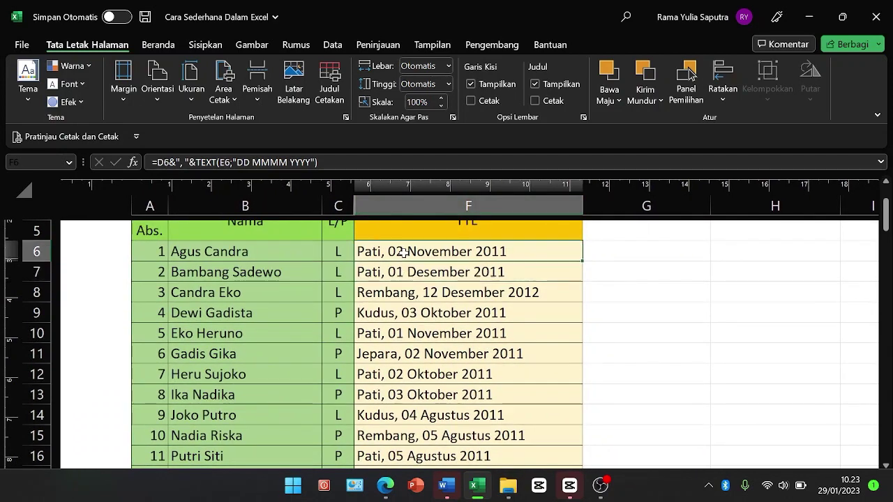
pyautogui.scroll(-3, 468, 336)
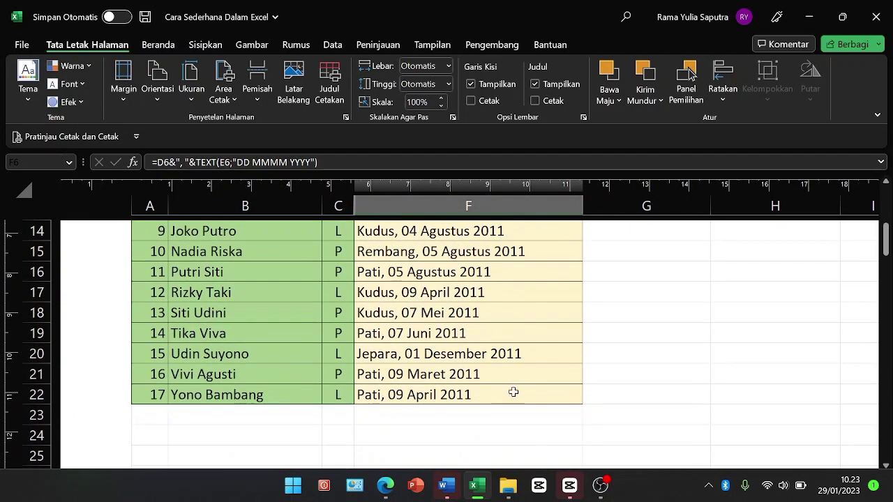
# Step: Select F6:F22 and right-align the TTL entries from the Beranda tab
pyautogui.keyDown('shift'); pyautogui.click(513, 392); pyautogui.keyUp('shift')
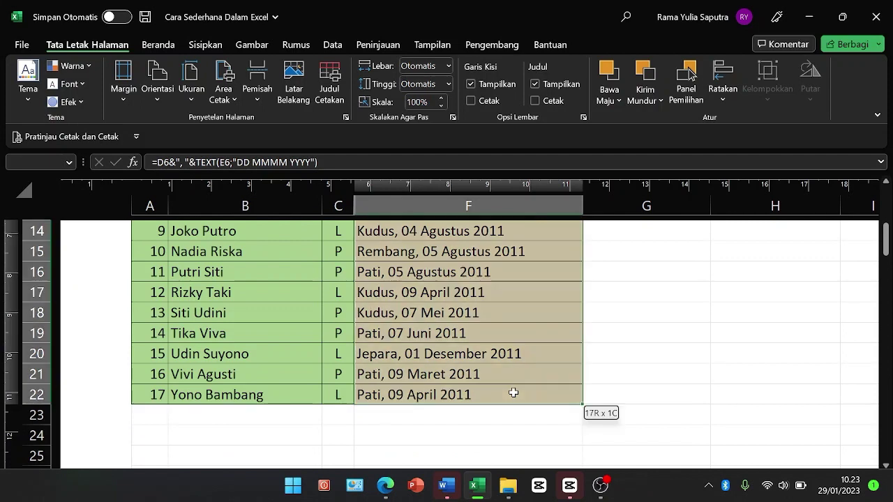
pyautogui.click(161, 47)
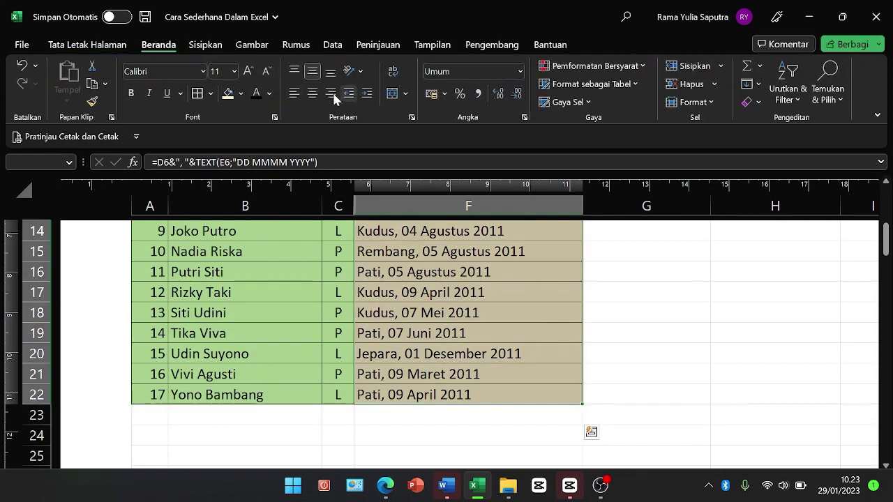
pyautogui.scroll(10, 458, 375)
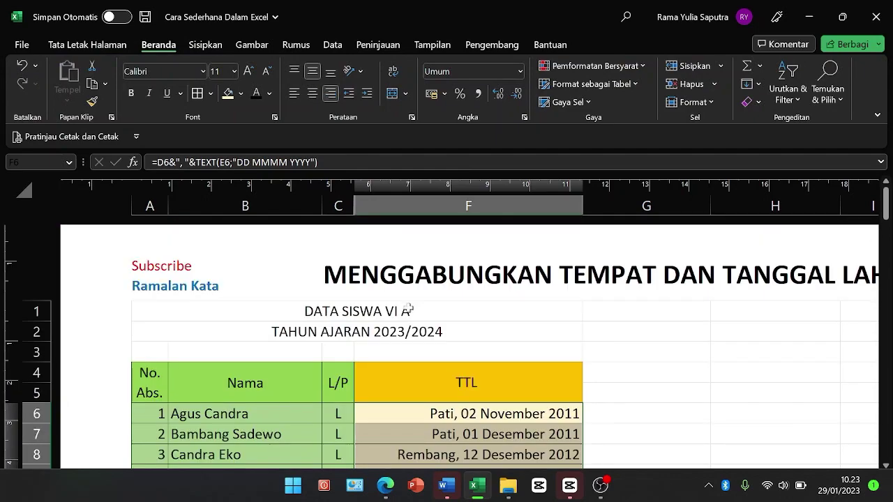
pyautogui.scroll(-1, 455, 383)
pyautogui.scroll(-2, 455, 382)
pyautogui.scroll(-2, 455, 383)
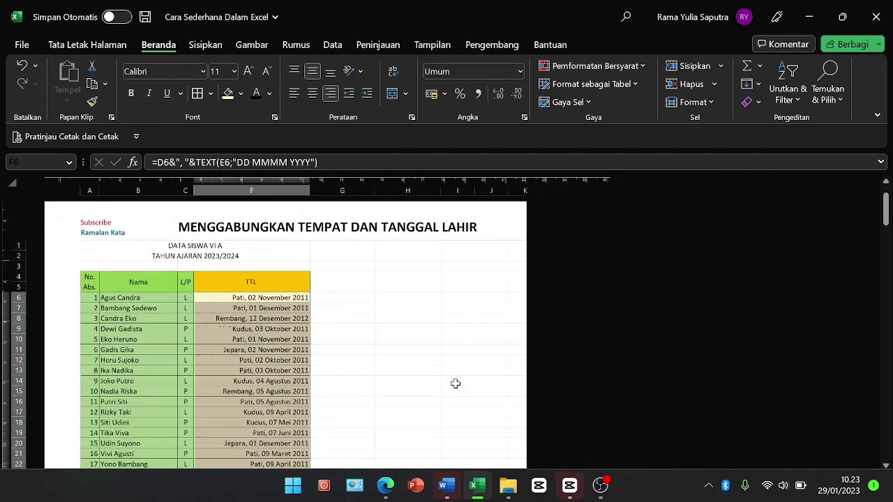